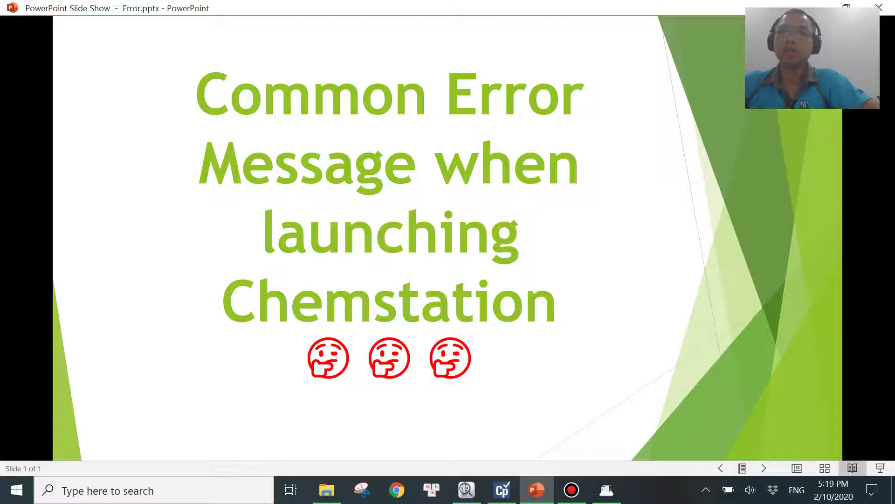
# Launch the 7890 instrument online from Control Panel and dismiss the 'Autostart Macro failed, error# 42' message.
pyautogui.click(502, 490)
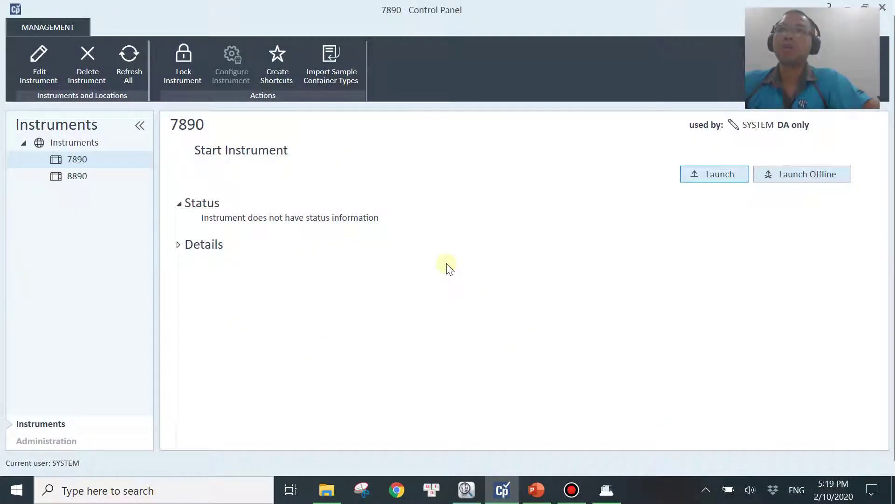
pyautogui.click(721, 179)
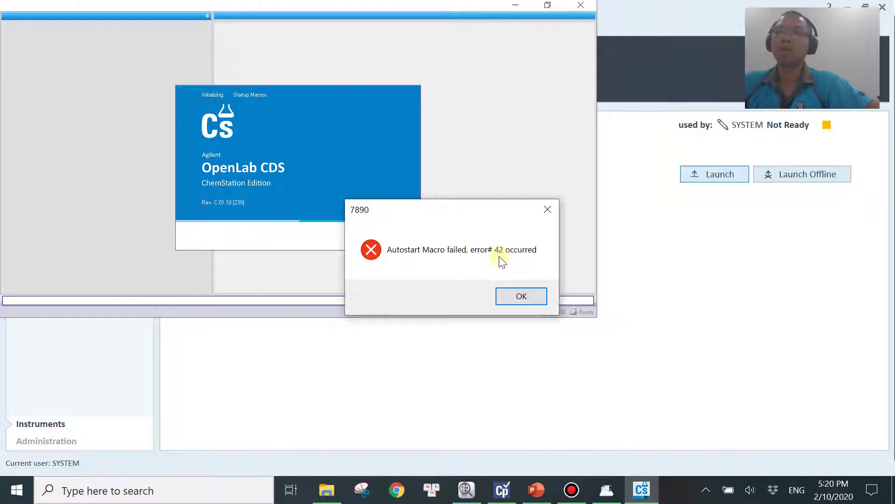
pyautogui.click(522, 297)
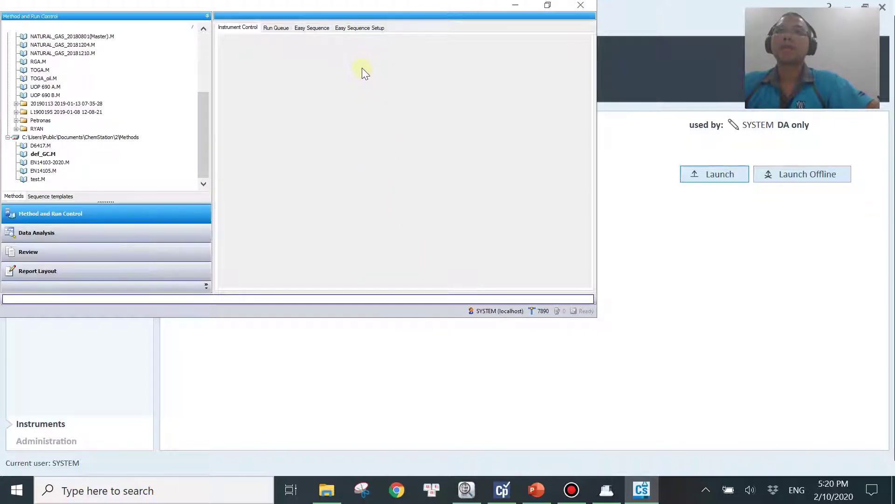
# End the ChemStation ChemMain process in Task Manager, then return to the 7890 page in Control Panel.
pyautogui.moveTo(366, 10); pyautogui.dragTo(340, 65)
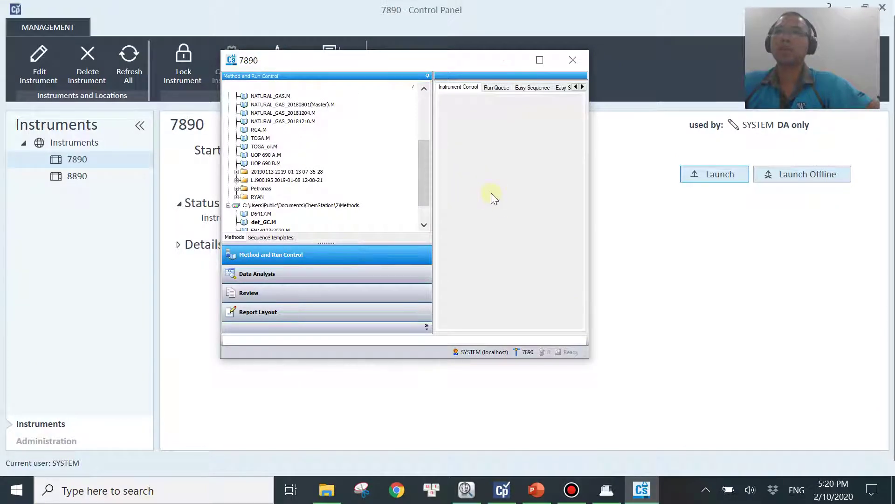
pyautogui.rightClick(680, 491)
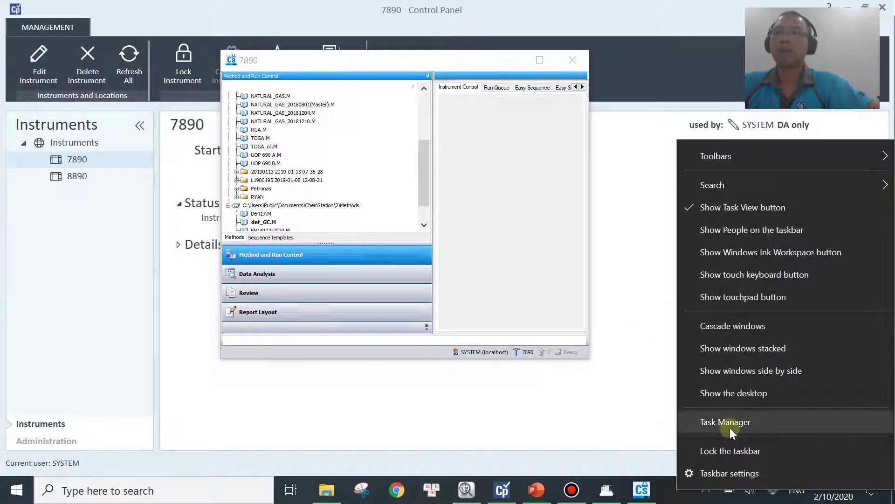
pyautogui.click(729, 427)
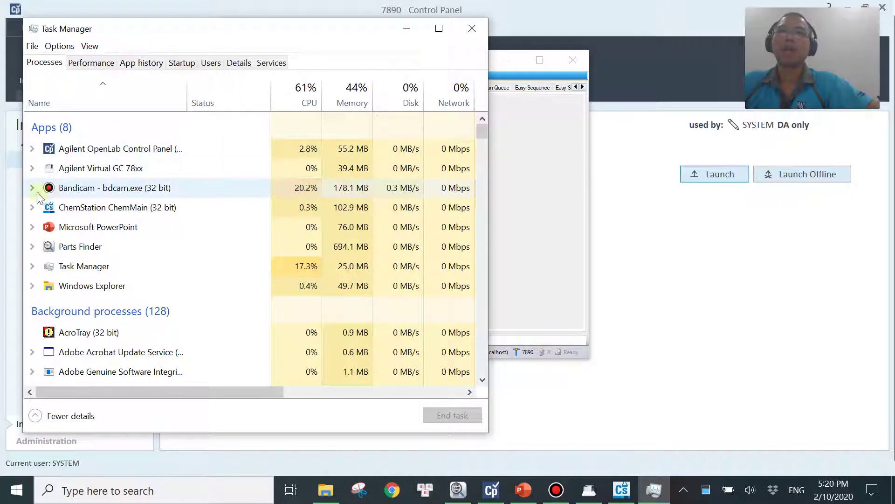
pyautogui.click(98, 207)
pyautogui.click(458, 417)
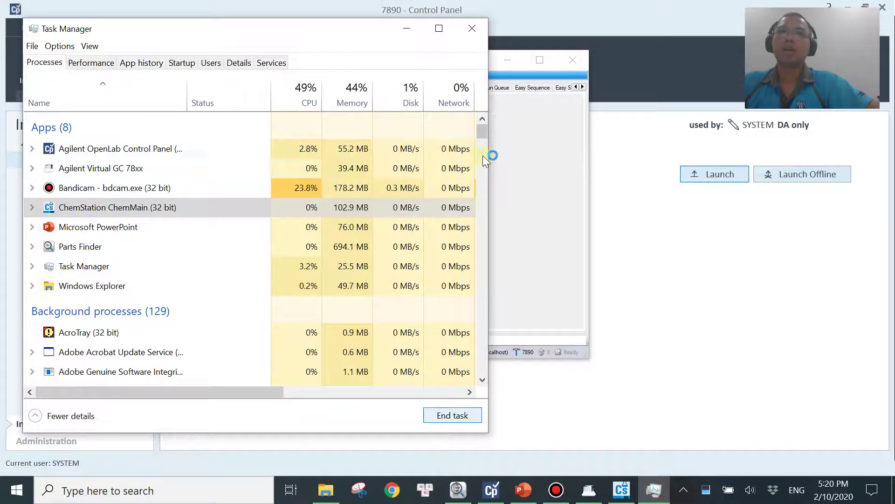
pyautogui.click(472, 28)
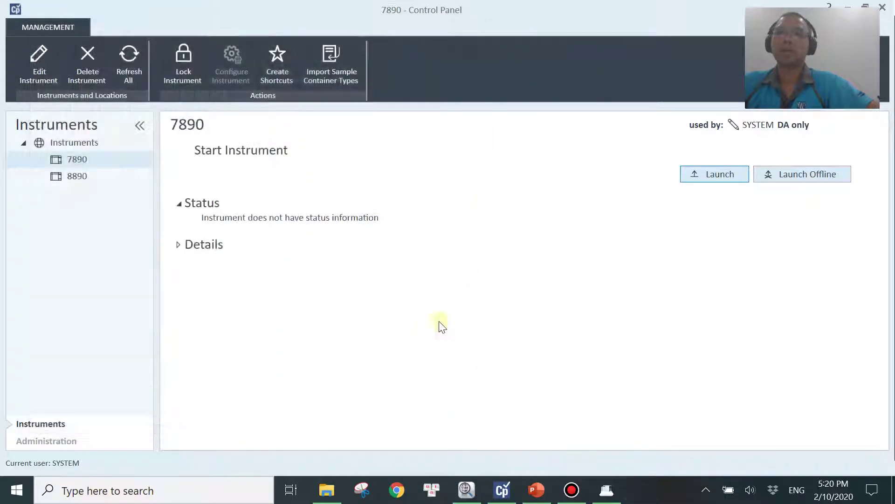
pyautogui.click(422, 329)
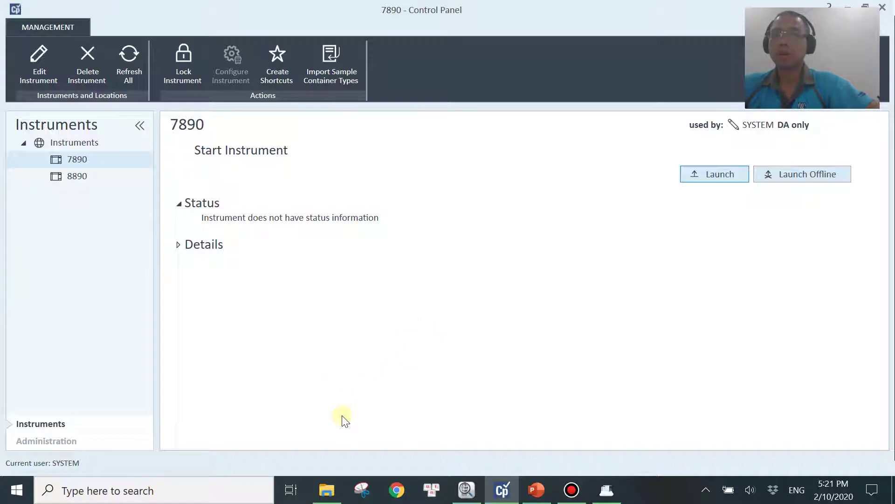
# Open Local Disk (C:) from This PC in File Explorer and select the ProgramData folder.
pyautogui.click(326, 489)
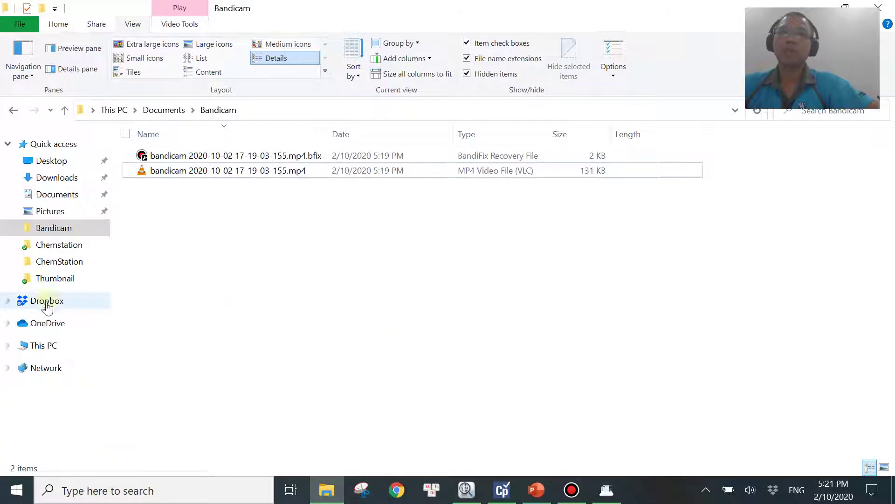
pyautogui.click(47, 322)
pyautogui.click(42, 346)
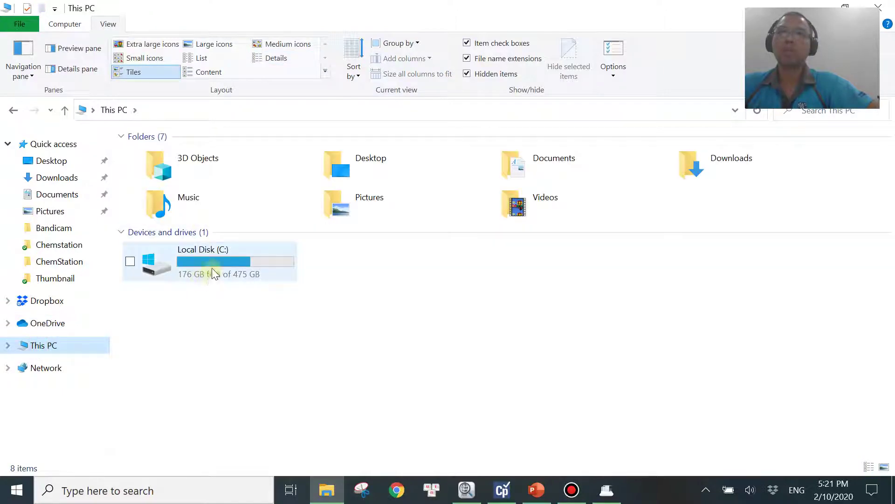
pyautogui.doubleClick(216, 261)
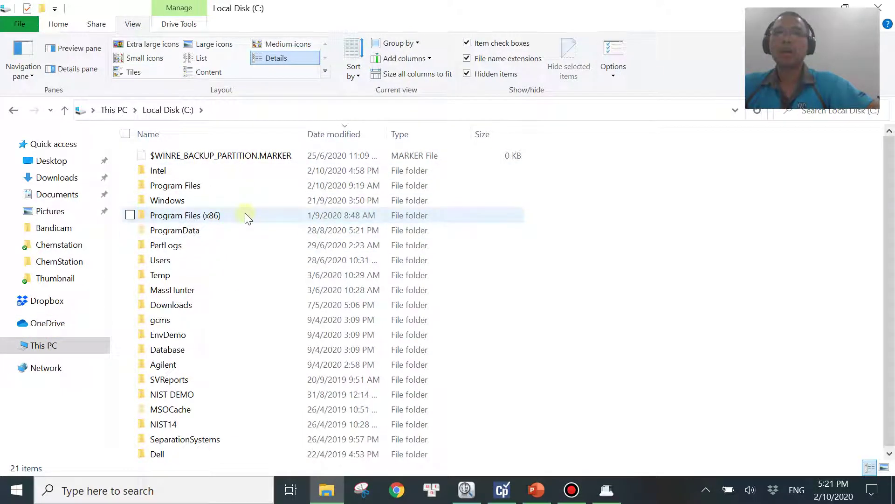
pyautogui.click(262, 229)
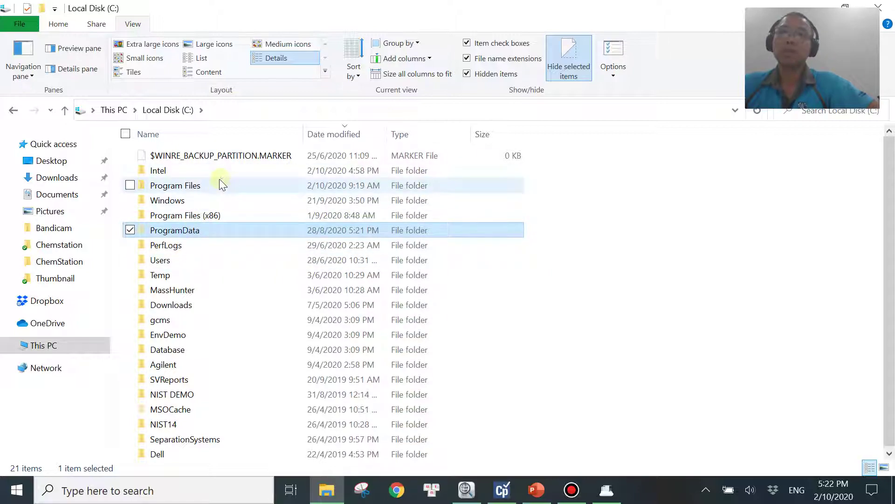
pyautogui.moveTo(210, 230)
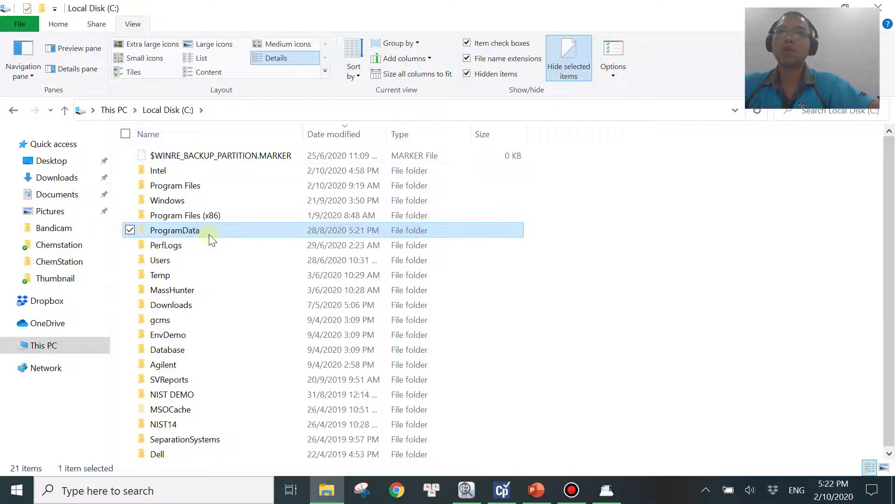
pyautogui.moveTo(214, 230)
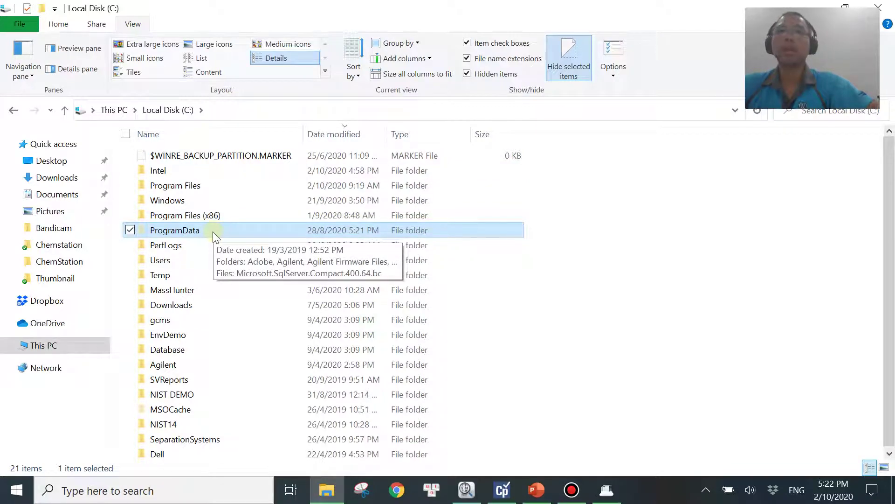
# Navigate into ProgramData > Agilent Technologies > ChemStation.
pyautogui.doubleClick(213, 232)
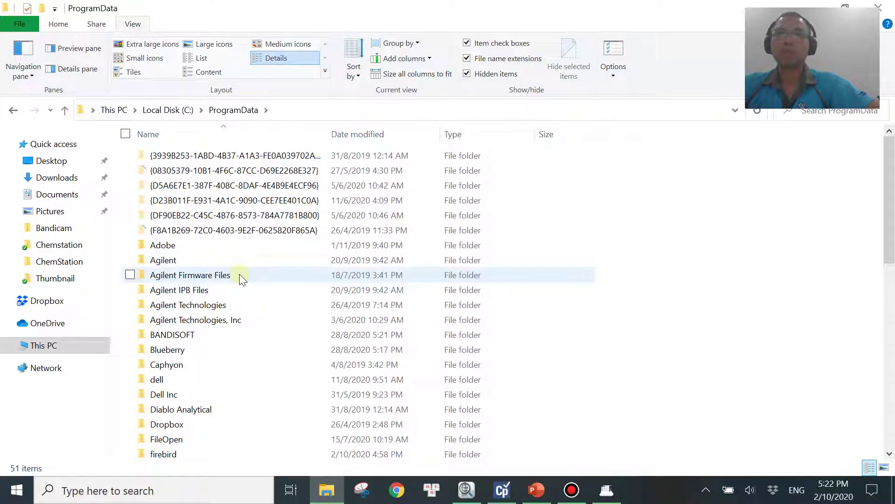
pyautogui.doubleClick(233, 310)
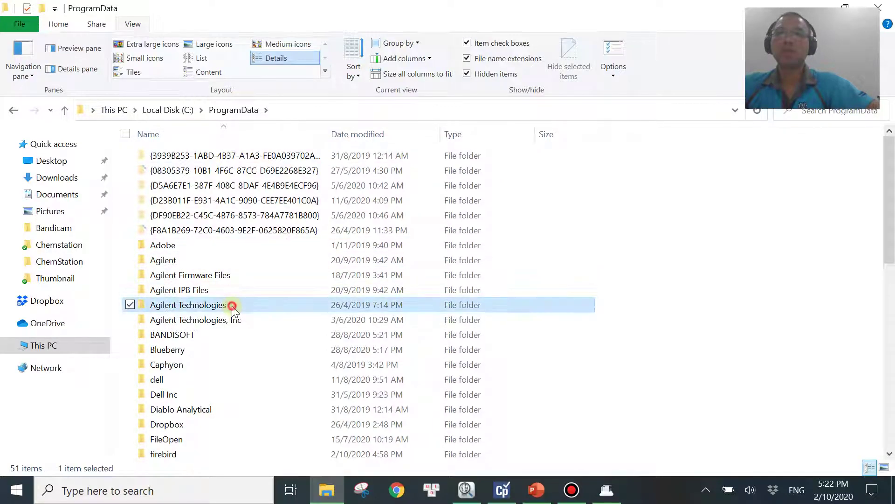
pyautogui.click(213, 160)
pyautogui.doubleClick(213, 160)
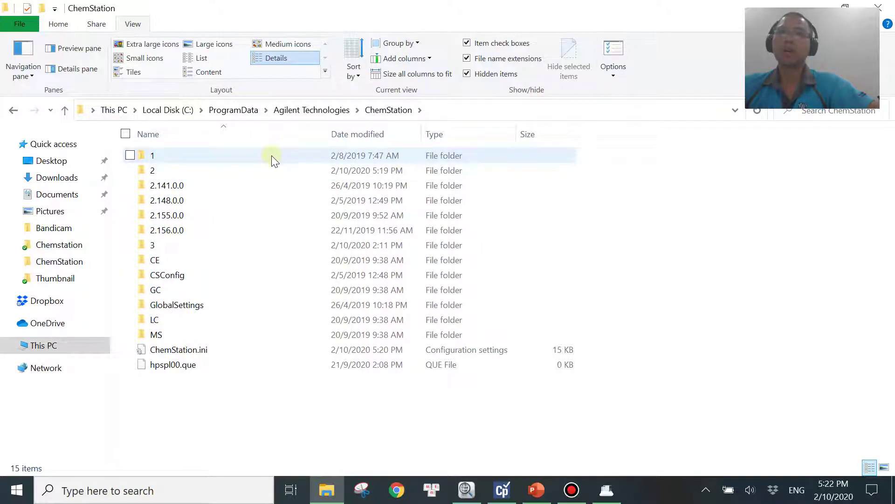
# Open folder 2 and select CONFIG.REG through RapidControl.InstrumentConfig.xml to inspect them.
pyautogui.doubleClick(253, 176)
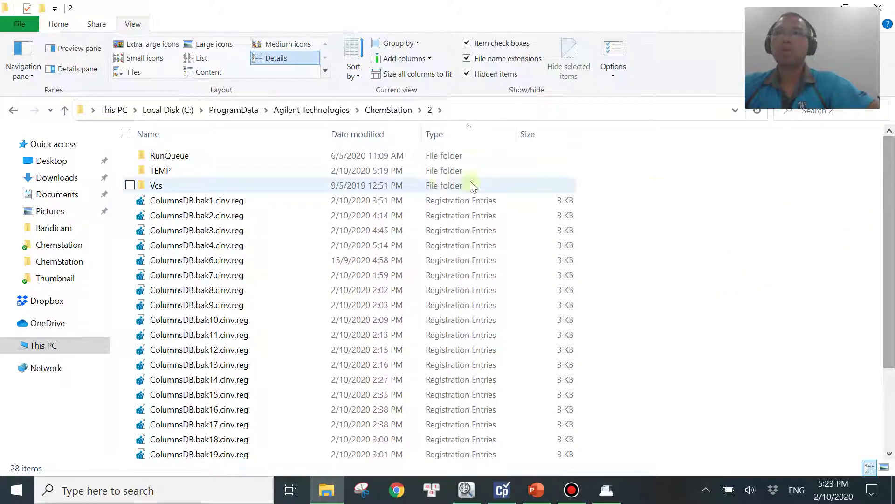
pyautogui.moveTo(891, 170); pyautogui.dragTo(891, 246)
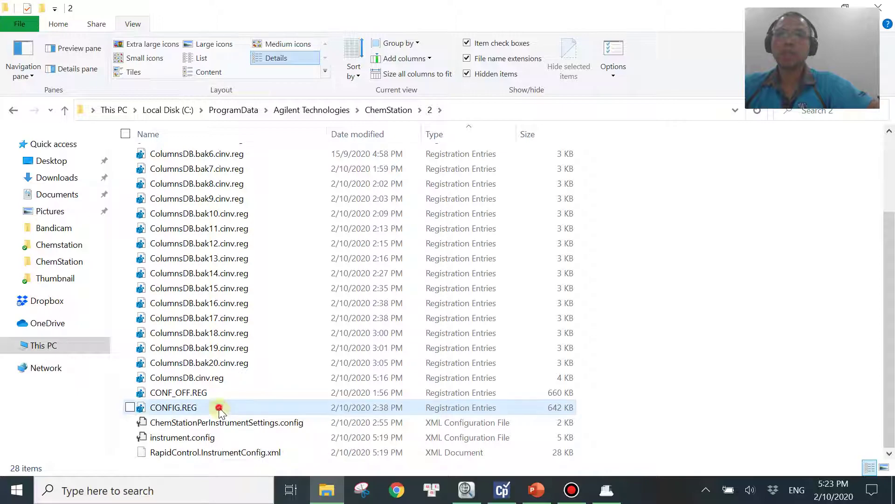
pyautogui.click(196, 408)
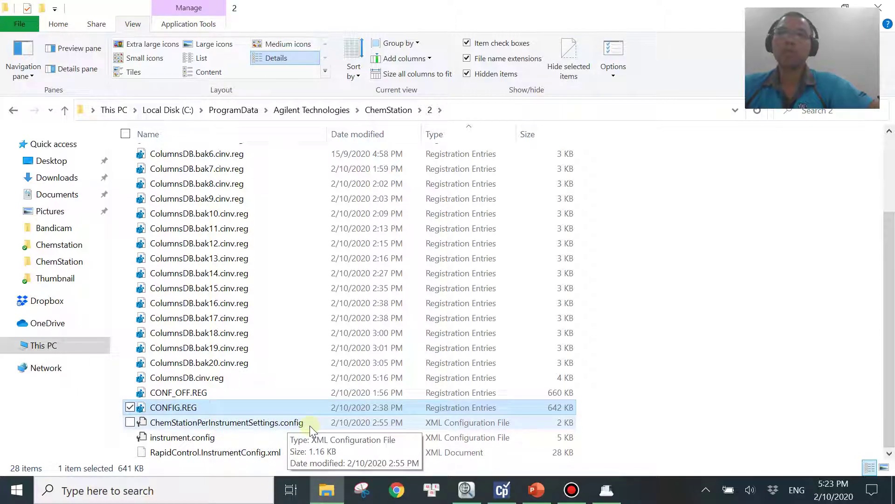
pyautogui.click(315, 438)
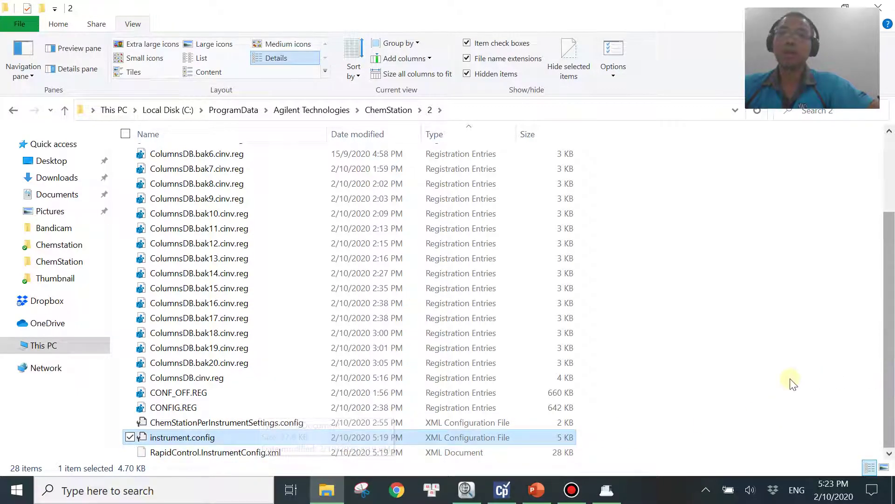
pyautogui.click(239, 407)
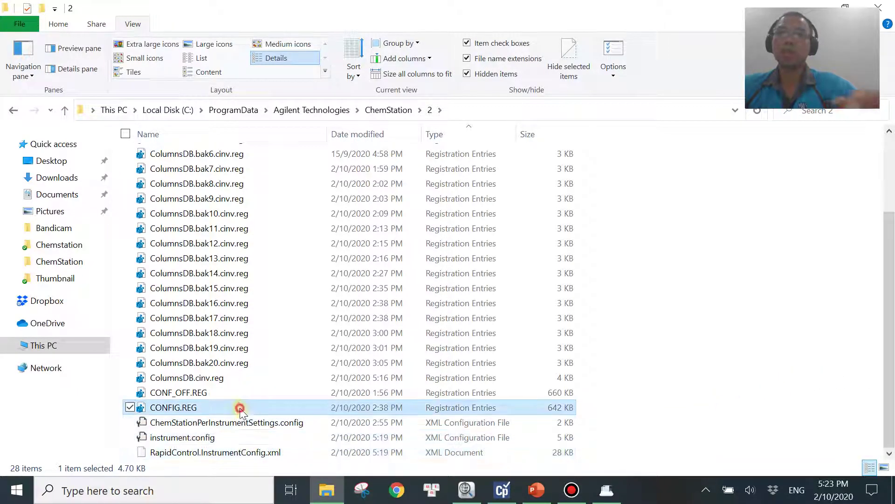
pyautogui.keyDown('shift'); pyautogui.click(251, 452); pyautogui.keyUp('shift')
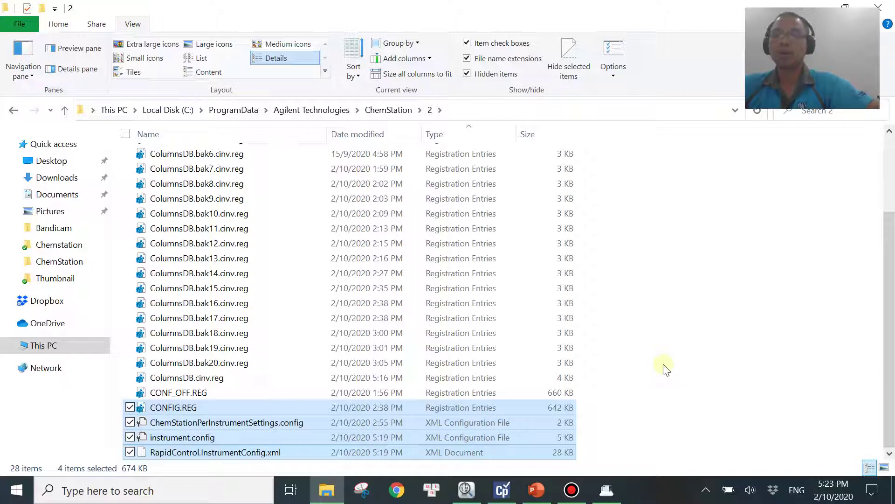
pyautogui.click(663, 365)
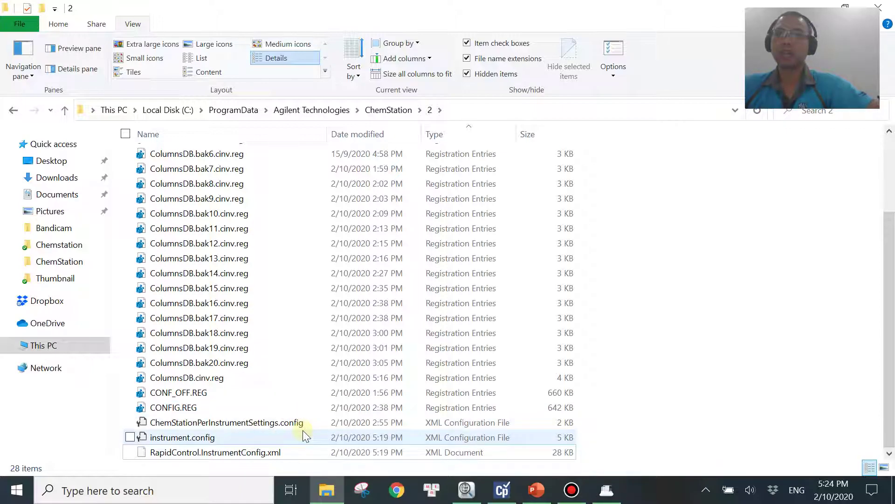
pyautogui.click(208, 413)
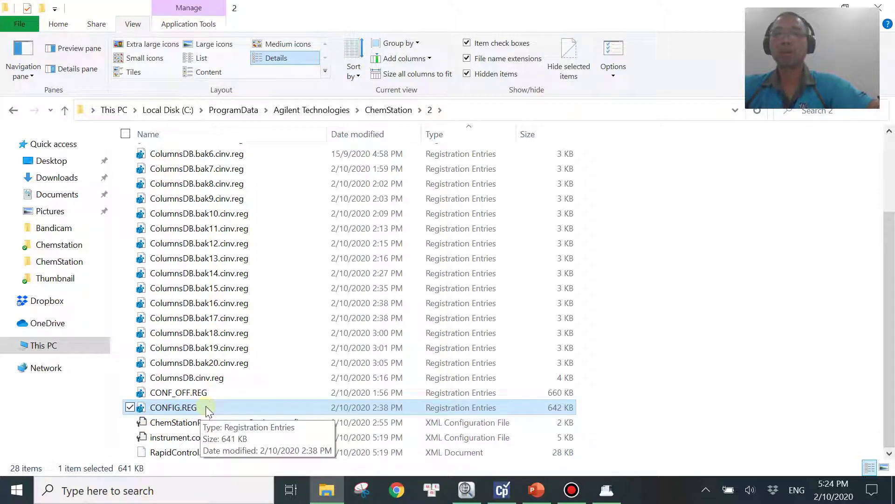
# Rename CONFIG.REG to CONFIG.REG.old, accepting the extension-change warning.
pyautogui.rightClick(205, 406)
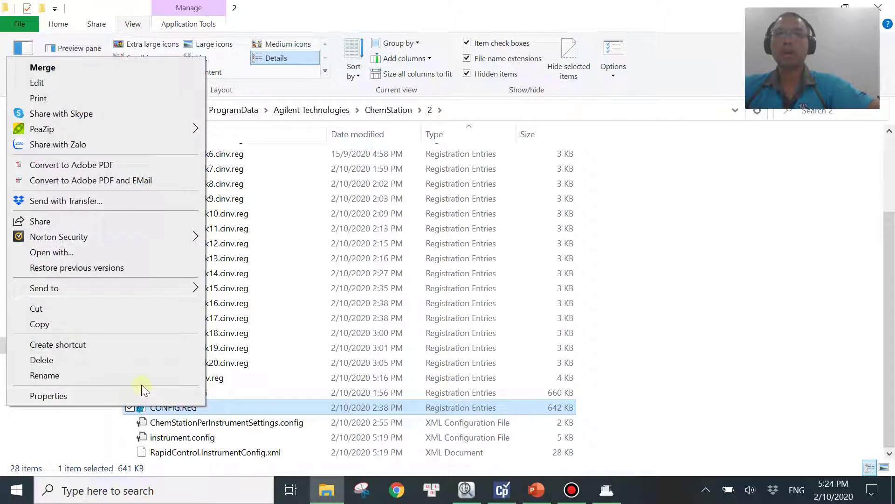
pyautogui.click(140, 376)
pyautogui.click(203, 407)
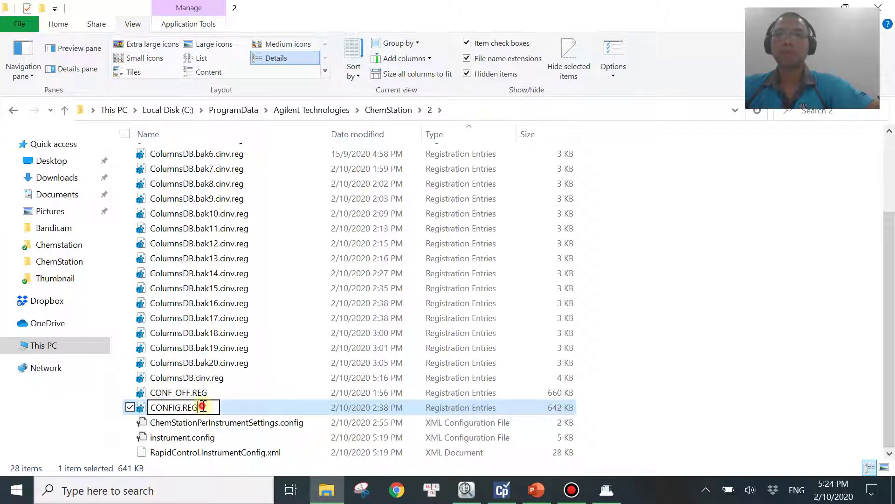
pyautogui.write('.old')
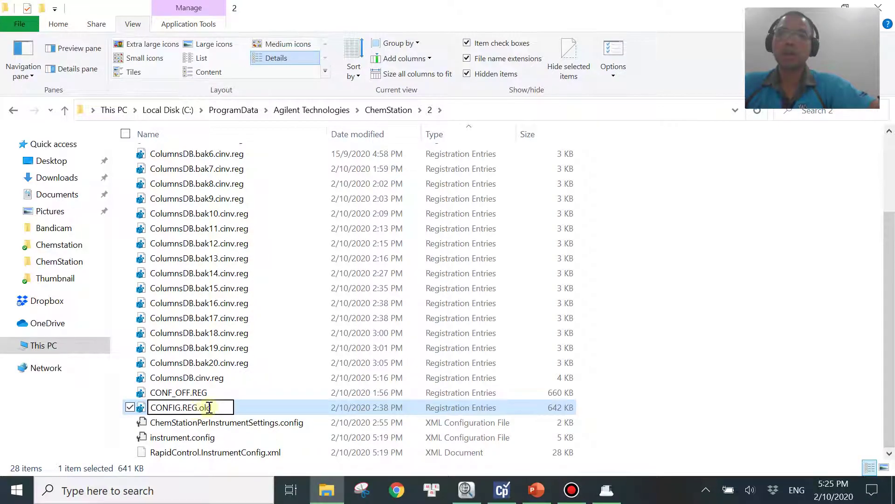
pyautogui.click(652, 386)
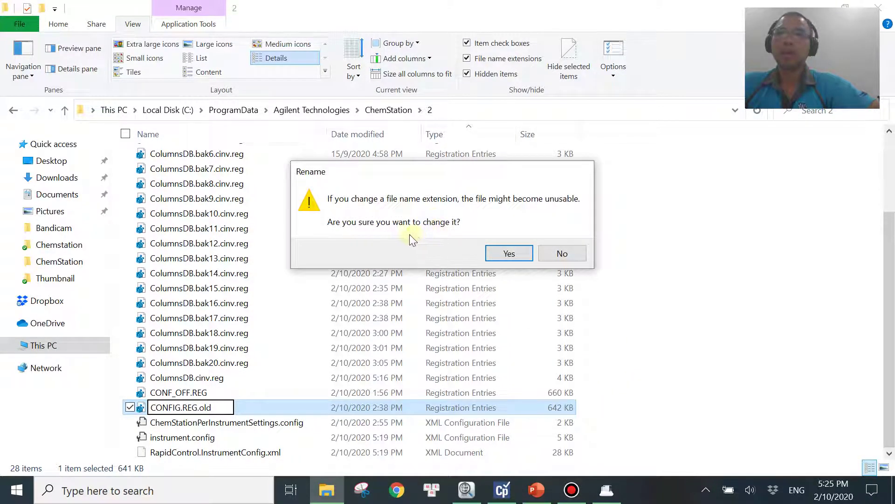
pyautogui.click(515, 253)
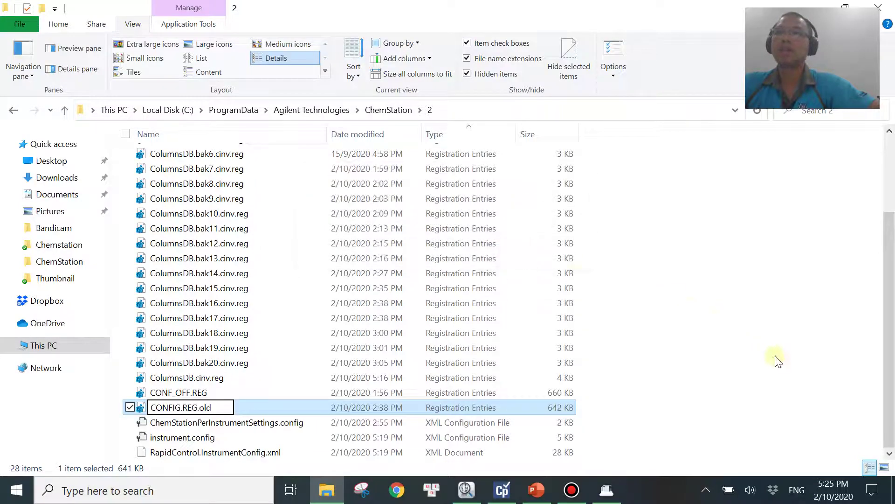
pyautogui.scroll(-2, 671, 378)
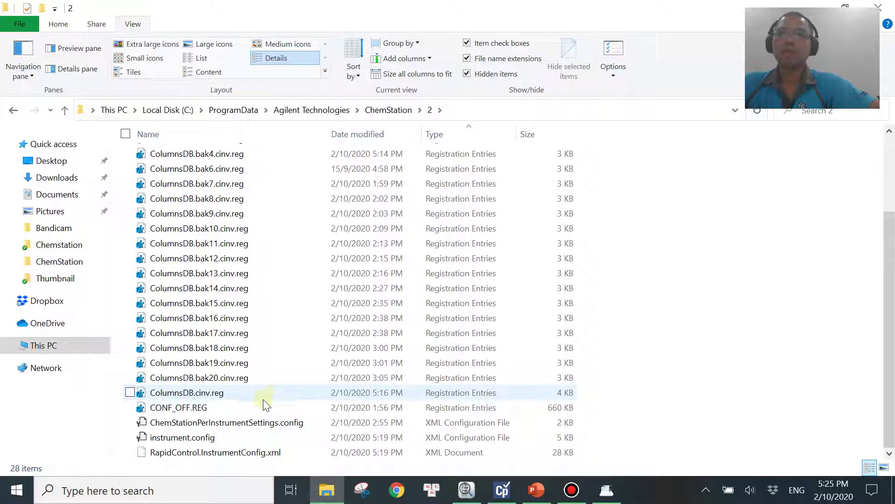
# Append .old to ChemStationPerInstrumentSettings.config and accept the extension-change warning.
pyautogui.click(313, 426)
pyautogui.click(313, 426)
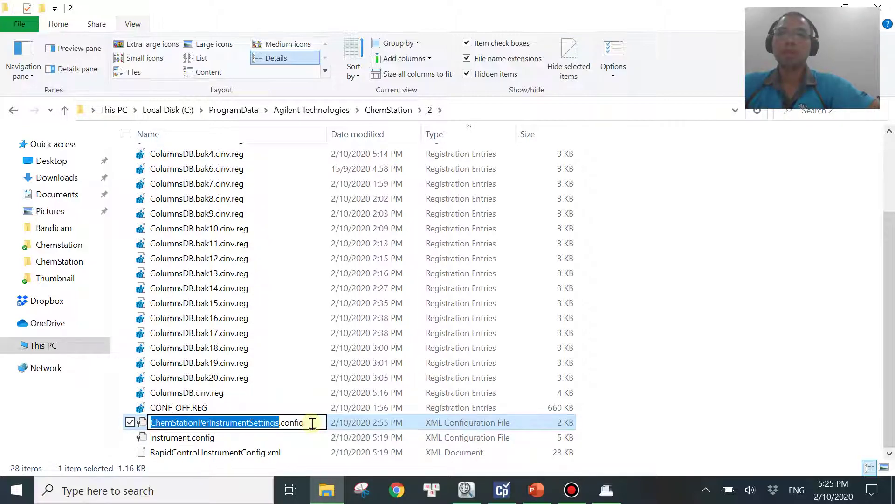
pyautogui.click(316, 422)
pyautogui.write('.ol')
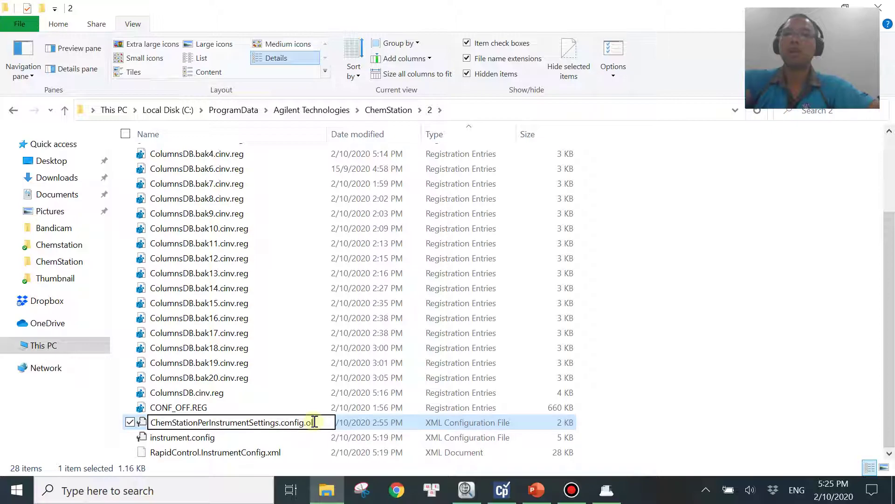
pyautogui.write('d')
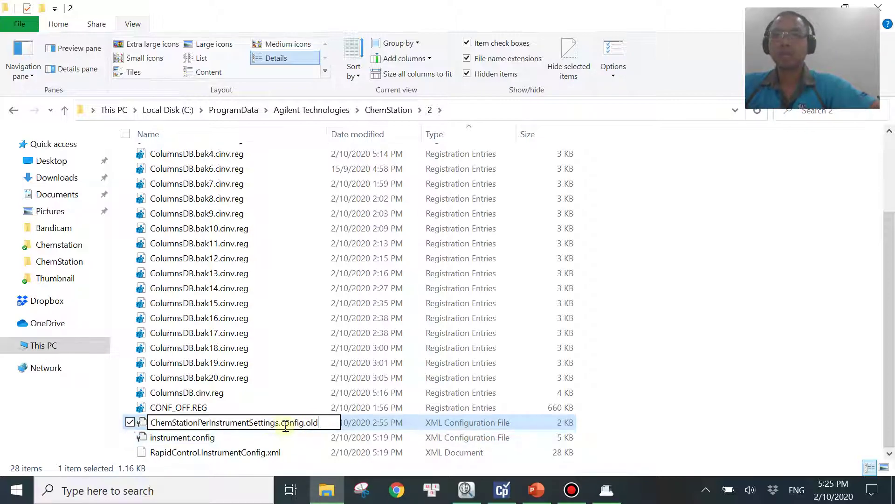
pyautogui.click(659, 391)
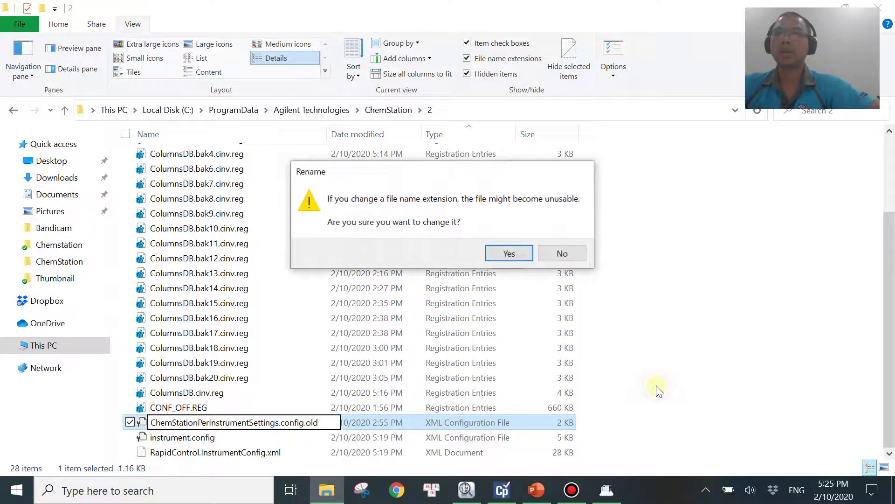
pyautogui.click(515, 254)
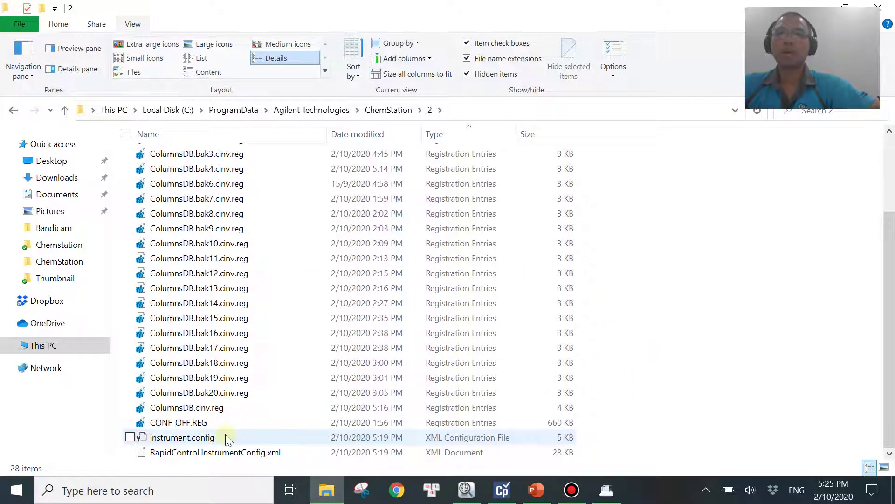
# Rename instrument.config to instrument.config.old and confirm the extension change.
pyautogui.click(228, 438)
pyautogui.click(219, 437)
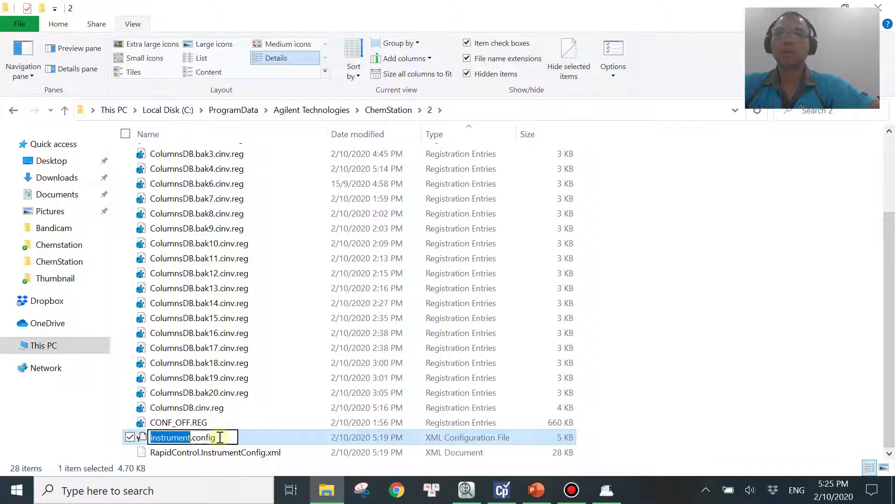
pyautogui.click(221, 437)
pyautogui.write('.o')
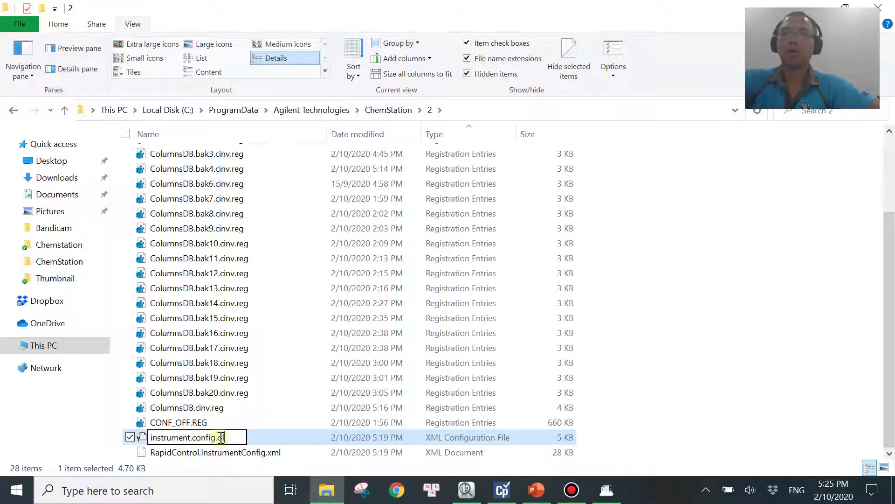
pyautogui.write('ld')
pyautogui.press('Return')
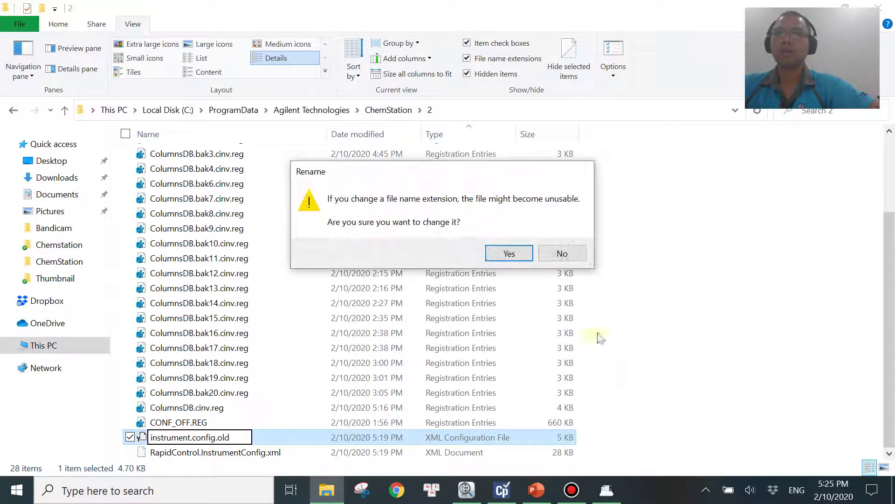
pyautogui.click(513, 252)
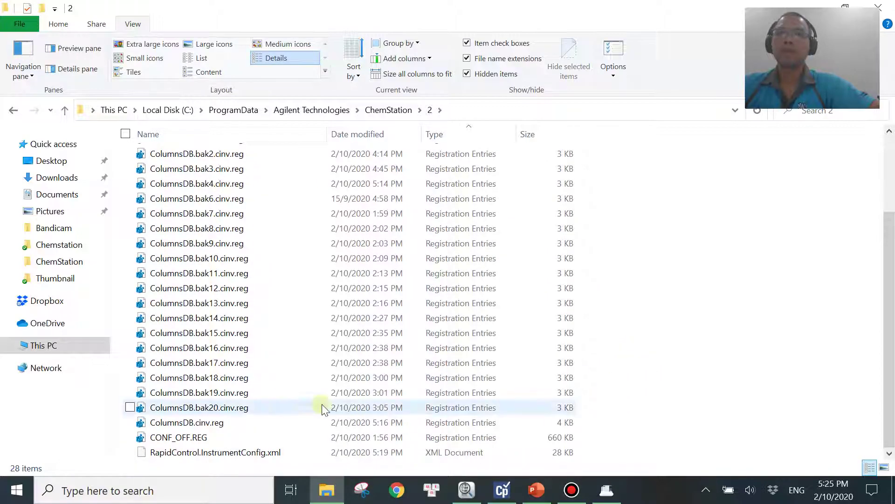
# Rename RapidControl.InstrumentConfig.xml to RapidControl.InstrumentConfig.xml.old and confirm the extension change.
pyautogui.click(290, 453)
pyautogui.click(290, 451)
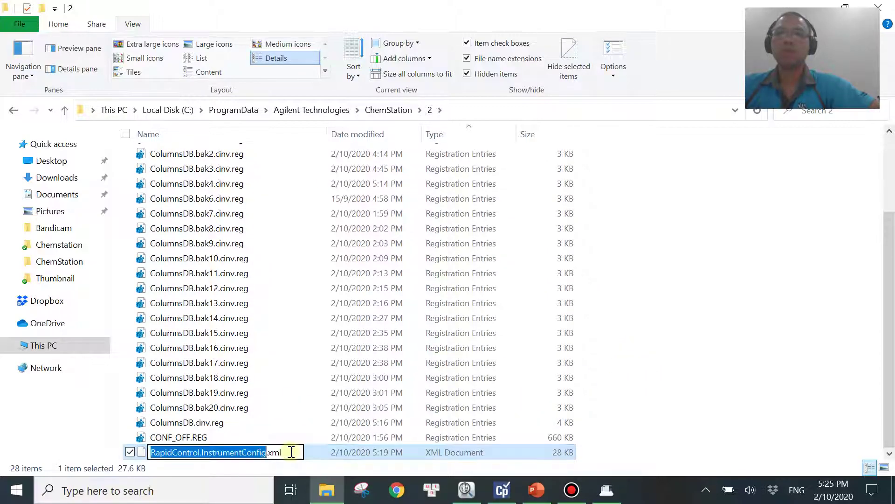
pyautogui.click(291, 452)
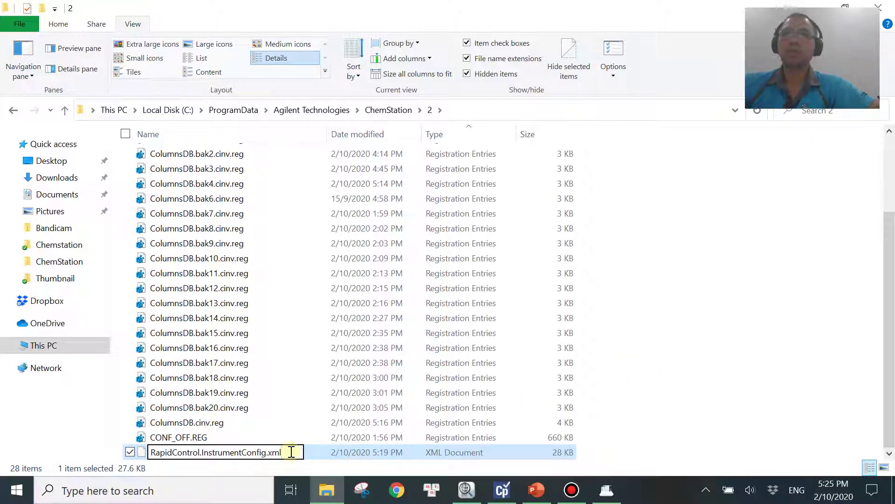
pyautogui.write('.o')
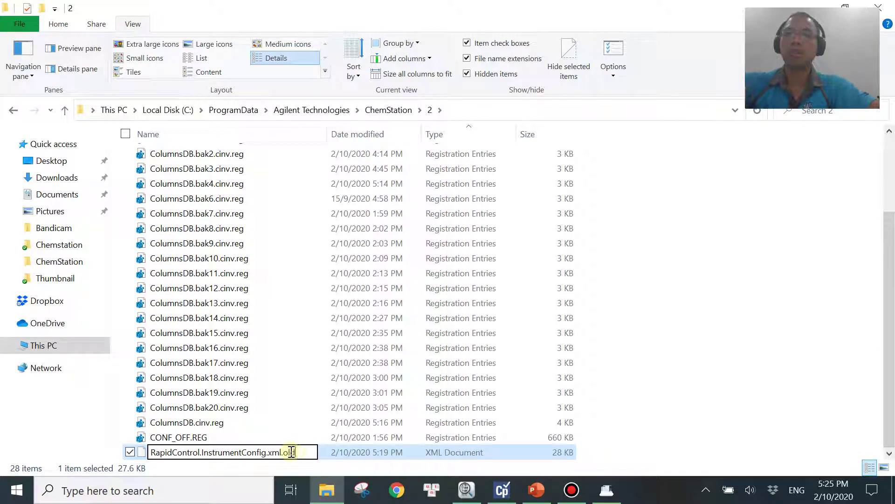
pyautogui.write('ld')
pyautogui.click(676, 368)
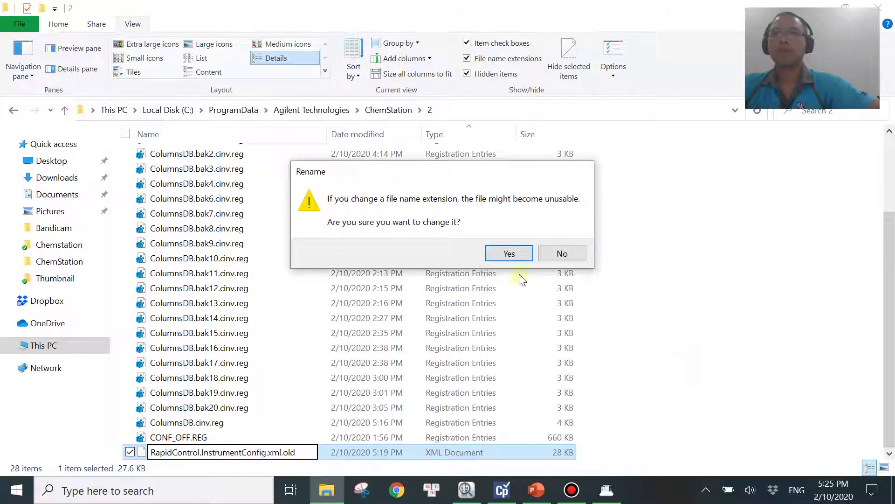
pyautogui.click(517, 254)
# Check that all four .old configuration files appear in the instrument 2 folder.
pyautogui.scroll(2, 307, 255)
pyautogui.click(299, 202)
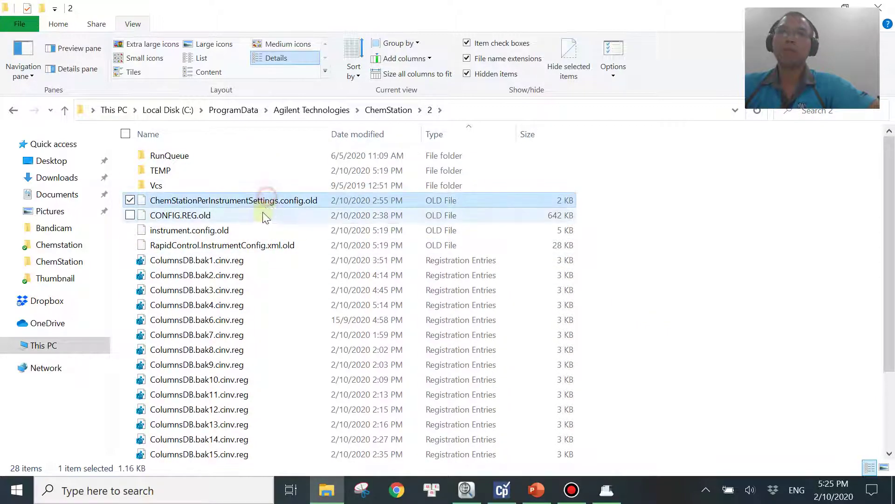
pyautogui.click(263, 231)
pyautogui.click(269, 245)
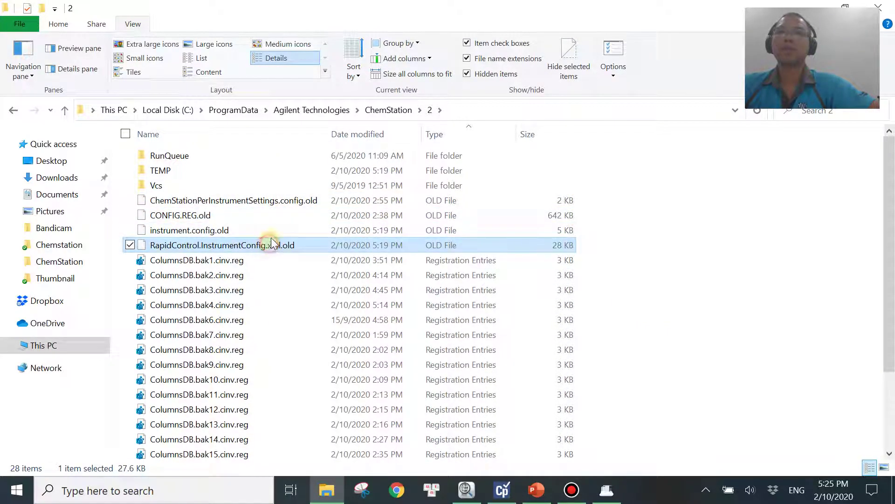
pyautogui.click(280, 230)
pyautogui.click(284, 215)
pyautogui.click(295, 201)
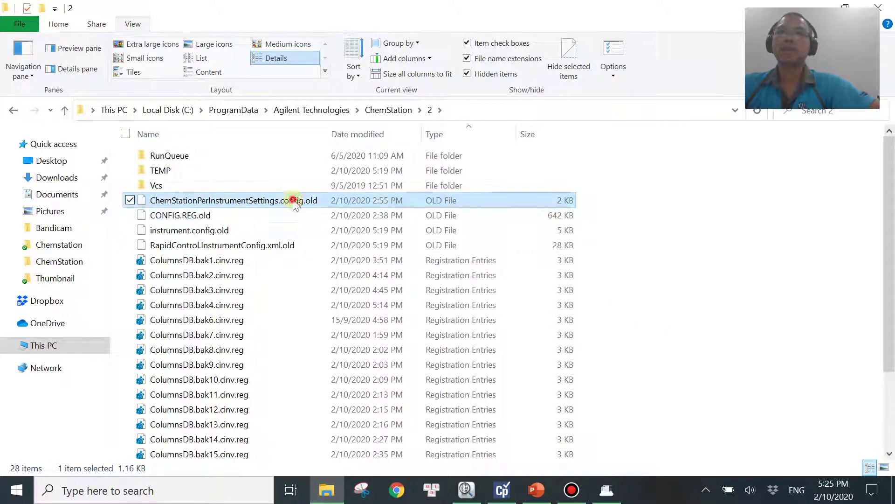
pyautogui.click(684, 230)
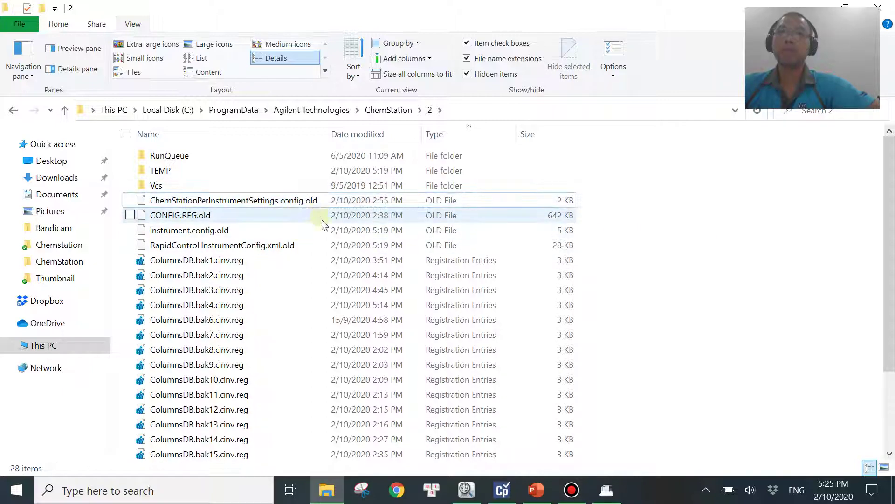
pyautogui.scroll(-3, 677, 377)
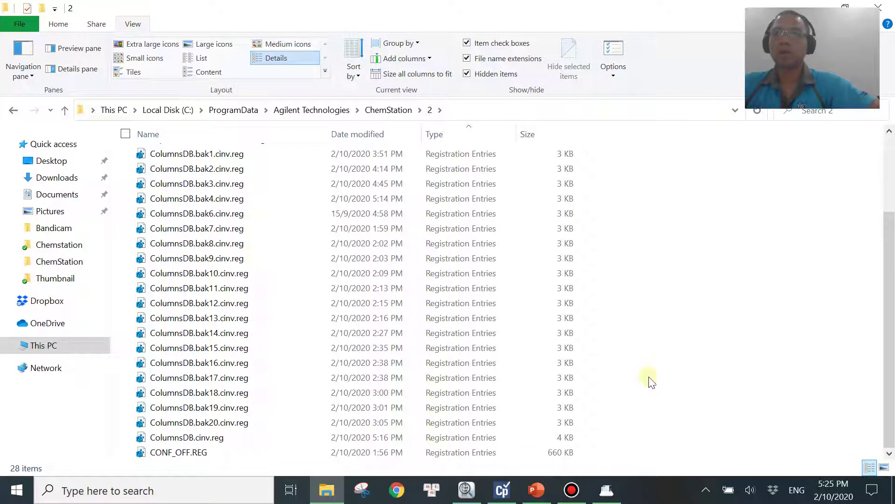
# Relaunch the 7890 instrument online from OpenLab Control Panel.
pyautogui.click(505, 490)
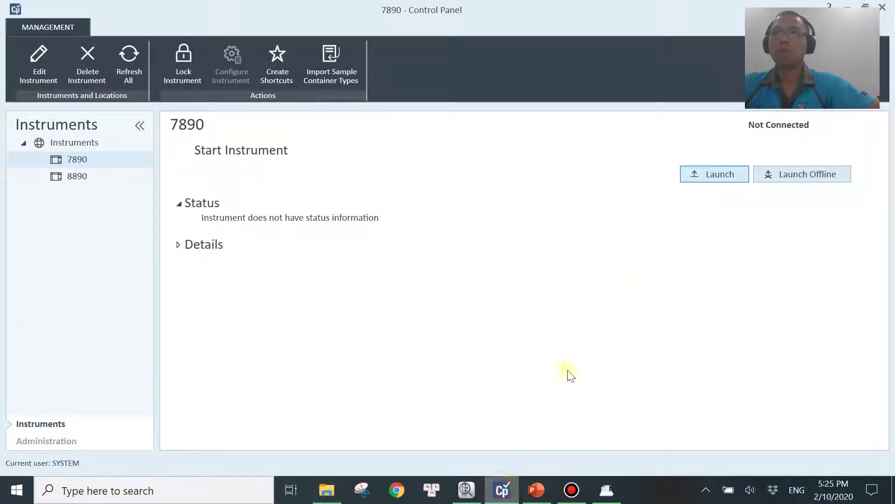
pyautogui.click(723, 175)
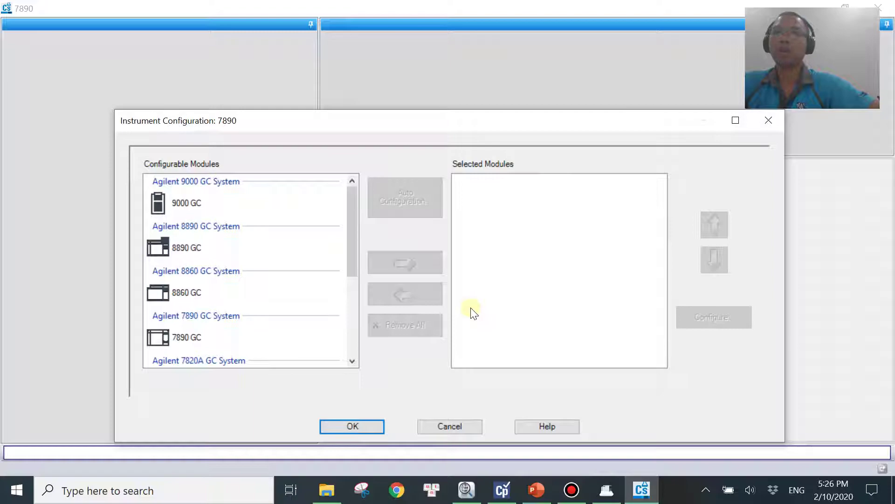
# Add the 7890 GC from Configurable Modules to instrument 2's configuration.
pyautogui.moveTo(433, 122); pyautogui.dragTo(383, 72)
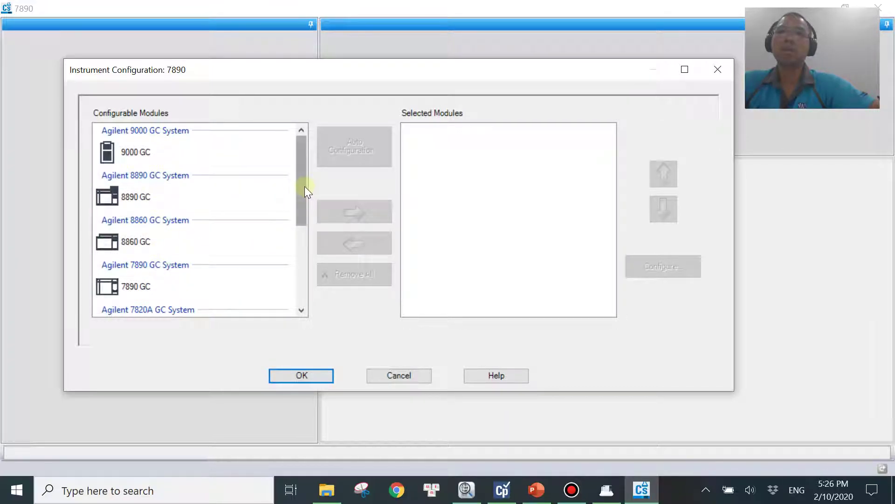
pyautogui.moveTo(301, 184); pyautogui.dragTo(297, 221)
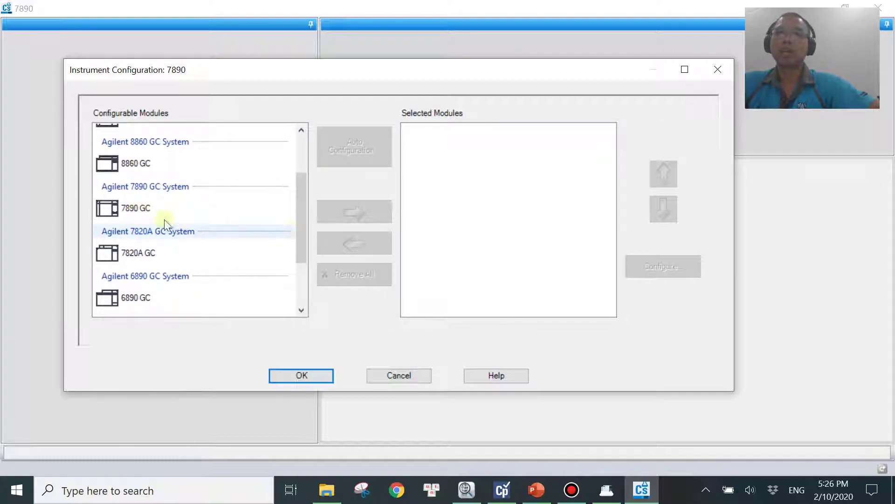
pyautogui.click(140, 207)
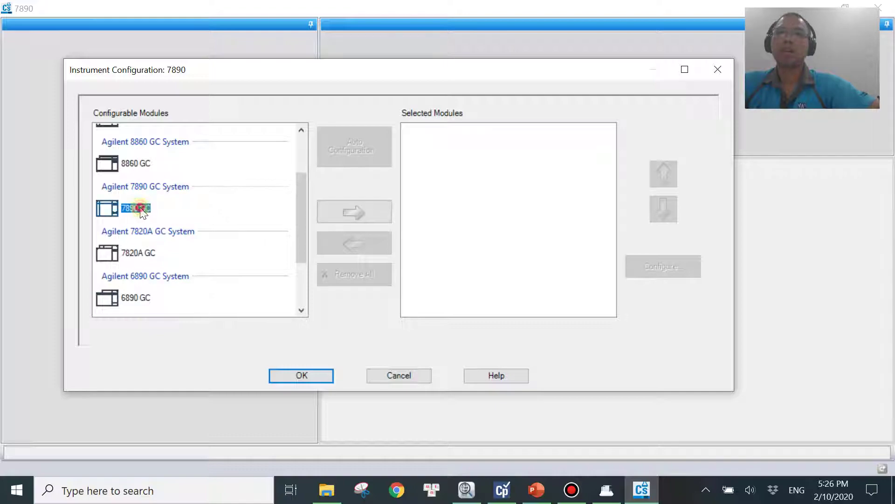
pyautogui.click(365, 213)
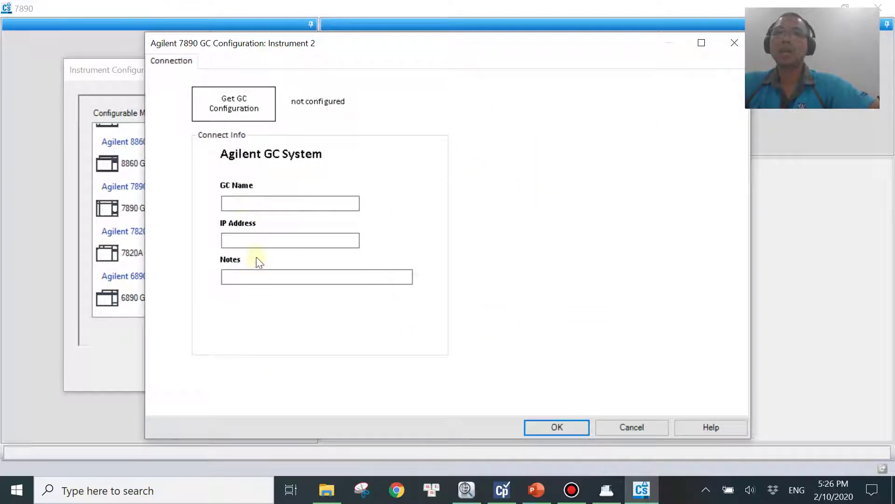
pyautogui.click(233, 239)
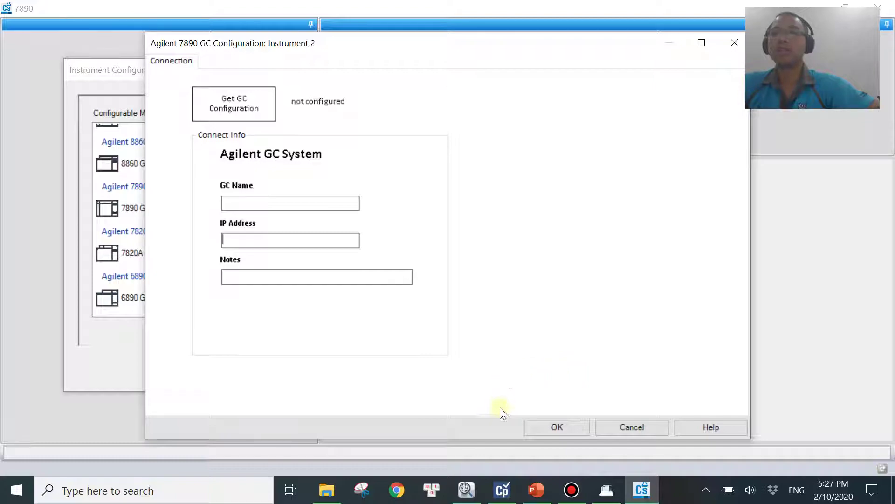
pyautogui.click(467, 491)
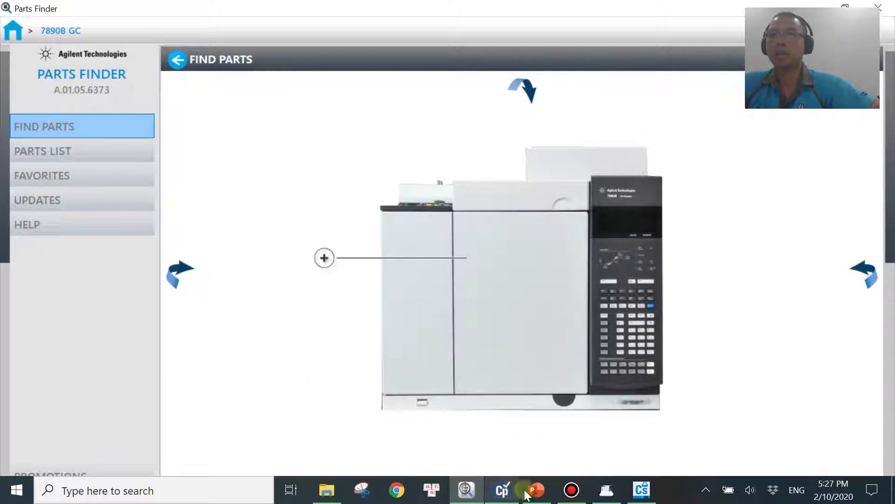
pyautogui.click(642, 490)
pyautogui.click(249, 238)
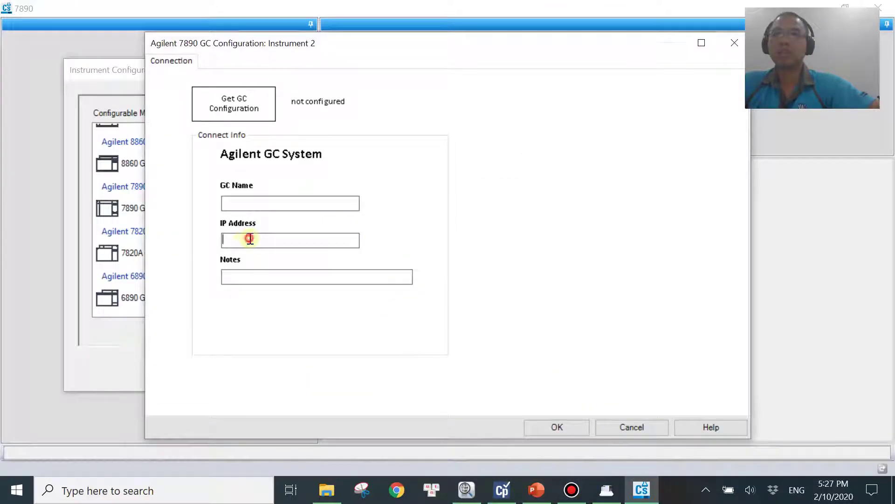
pyautogui.click(607, 490)
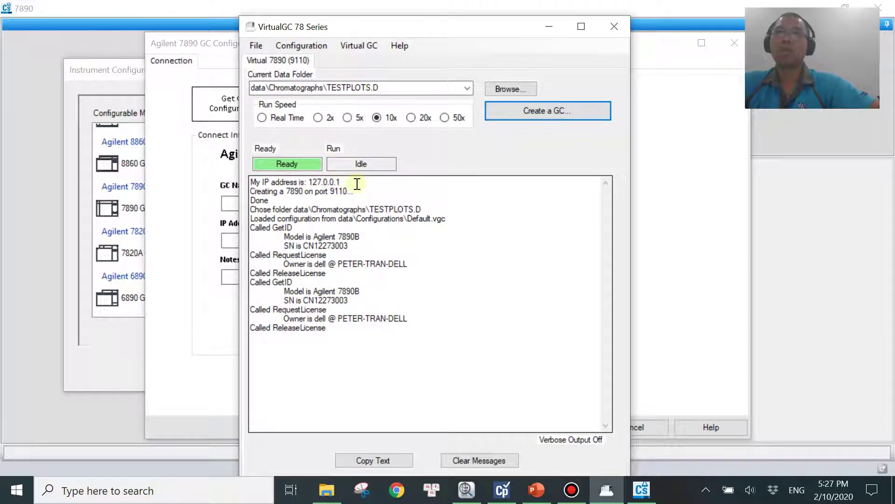
pyautogui.click(196, 216)
pyautogui.click(239, 234)
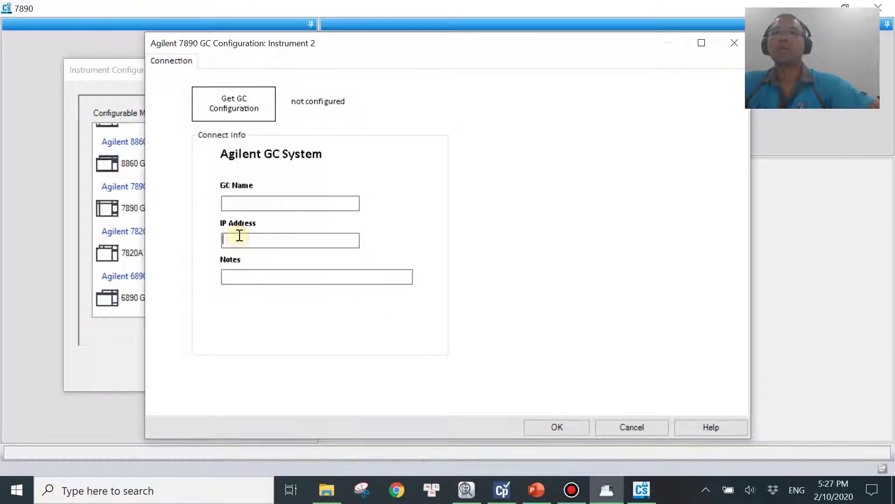
# Retrieve the GC configuration from 127.0.0.1, identifying an Agilent 7890B with firmware B.02.00.
pyautogui.write('127')
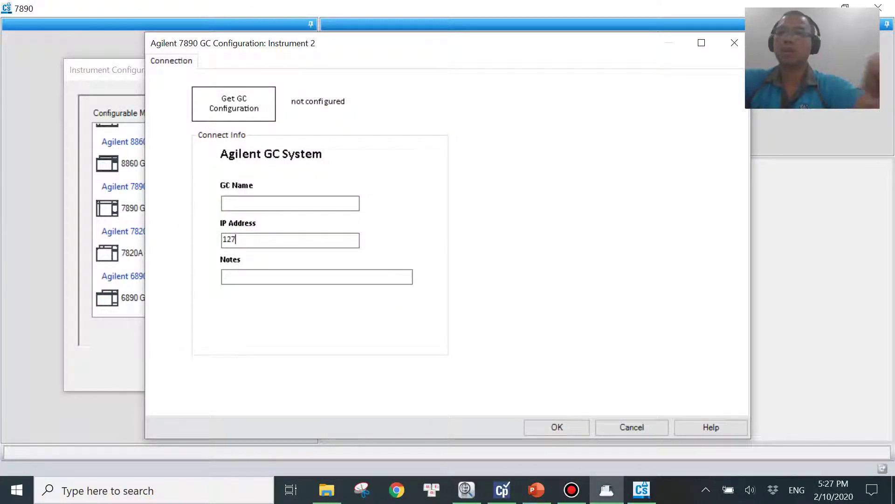
pyautogui.write('.0.0.1')
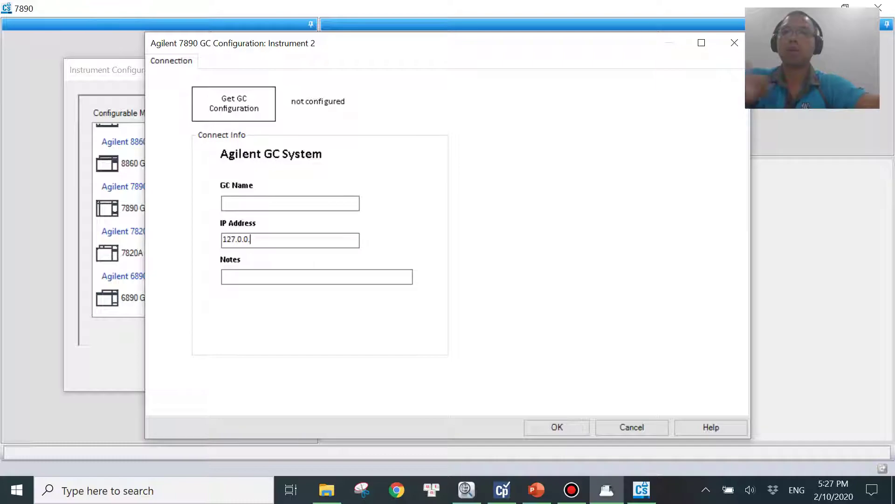
pyautogui.click(253, 113)
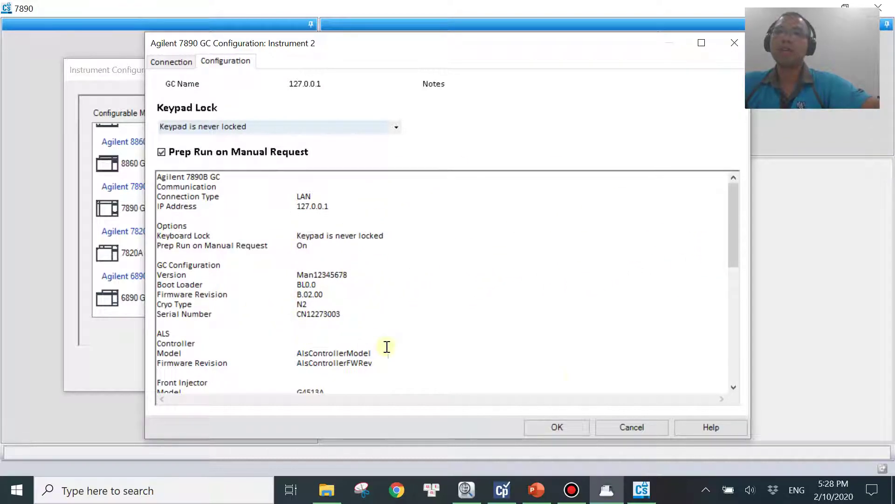
# Accept the 7890B configuration and start instrument 2 online with method DEF_GC.M, status Ready.
pyautogui.click(557, 427)
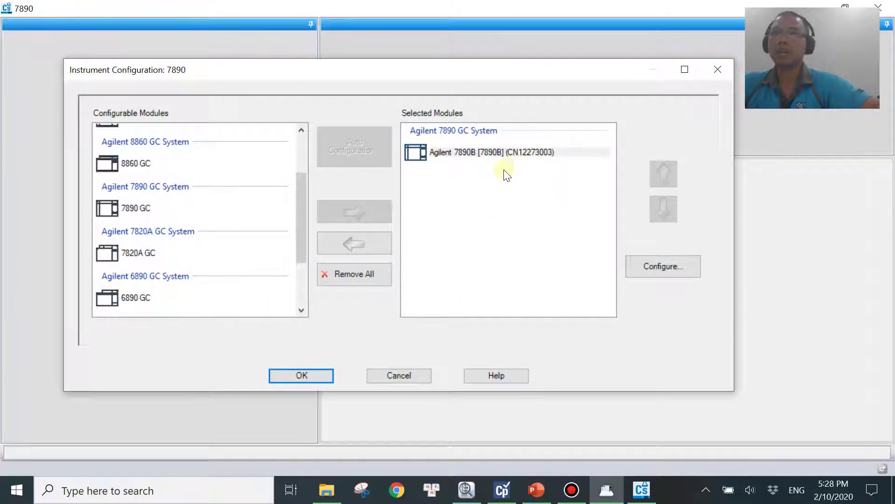
pyautogui.click(312, 378)
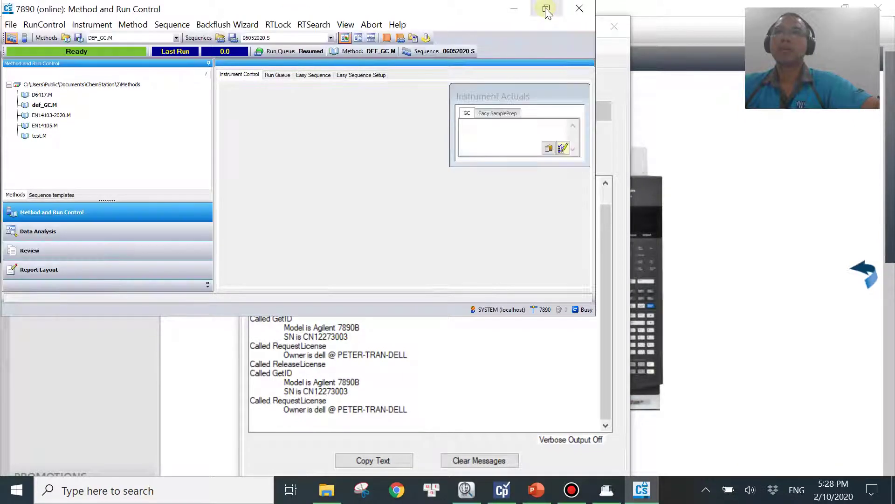
# Maximize the online 7890 ChemStation window and show the ChemStation\2 folder in File Explorer.
pyautogui.click(546, 9)
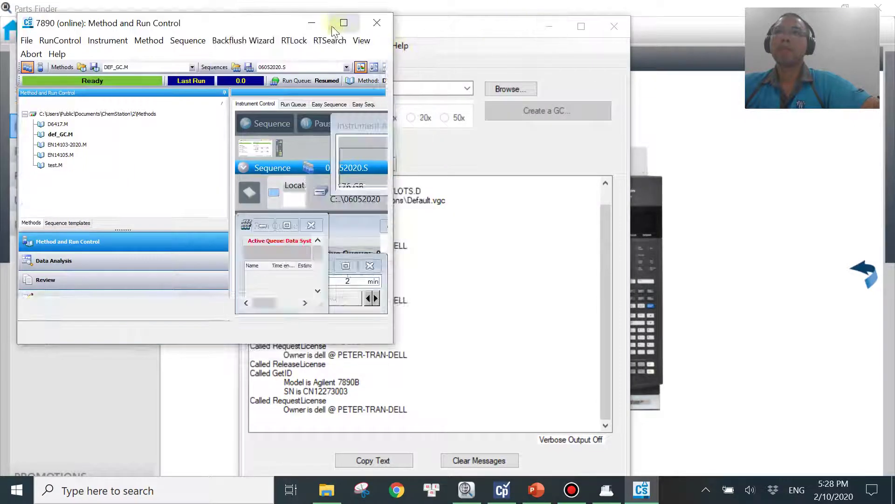
pyautogui.click(344, 20)
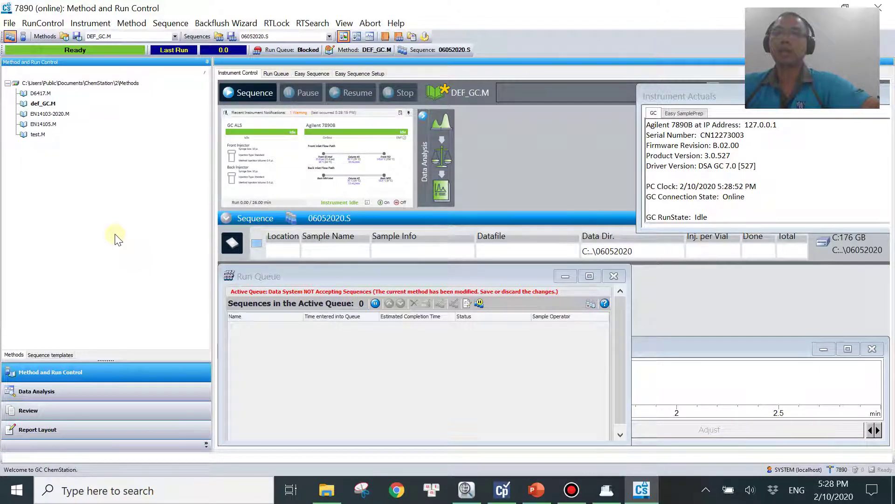
pyautogui.click(327, 496)
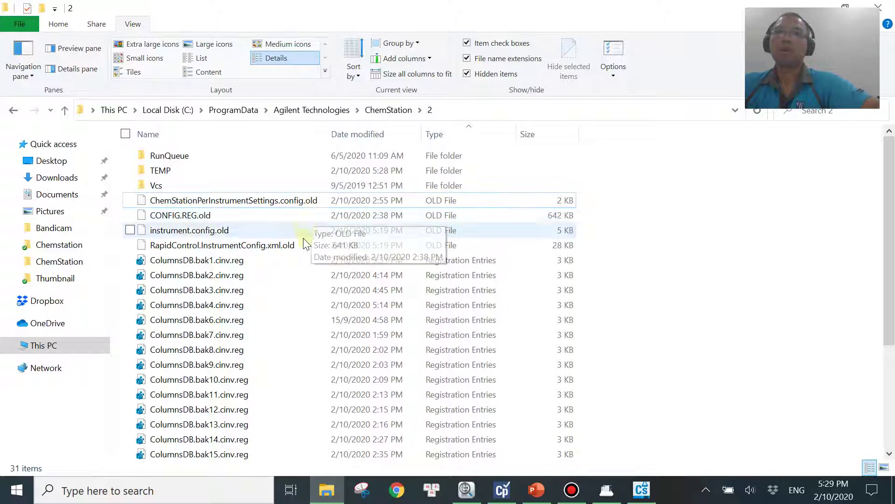
# Review the regenerated .config and .xml files alongside the .old copies in ChemStation\2.
pyautogui.scroll(-4, 662, 303)
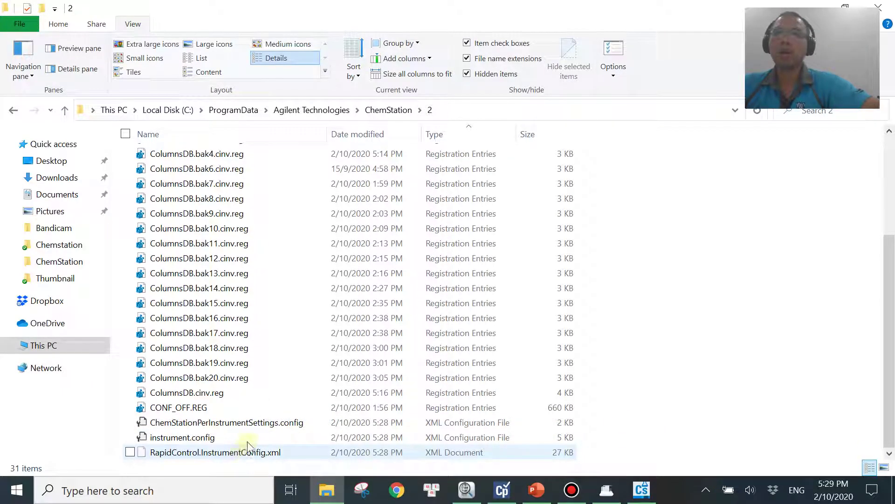
pyautogui.click(651, 374)
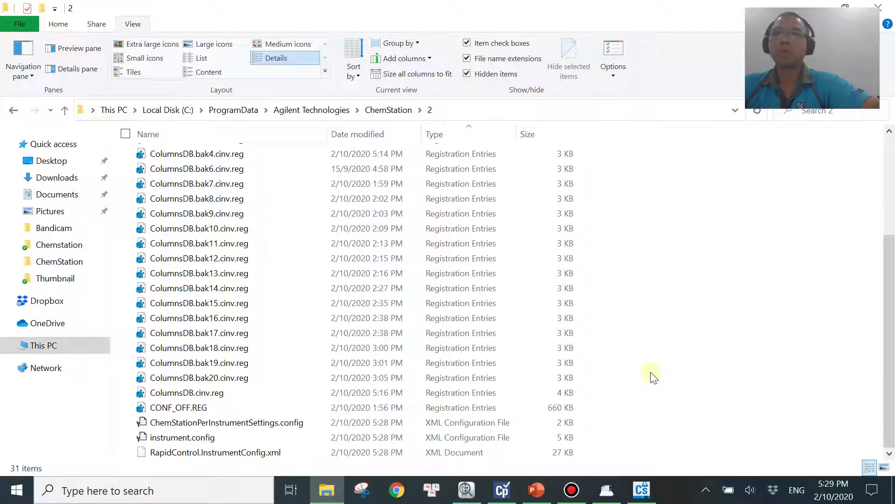
pyautogui.scroll(4, 653, 376)
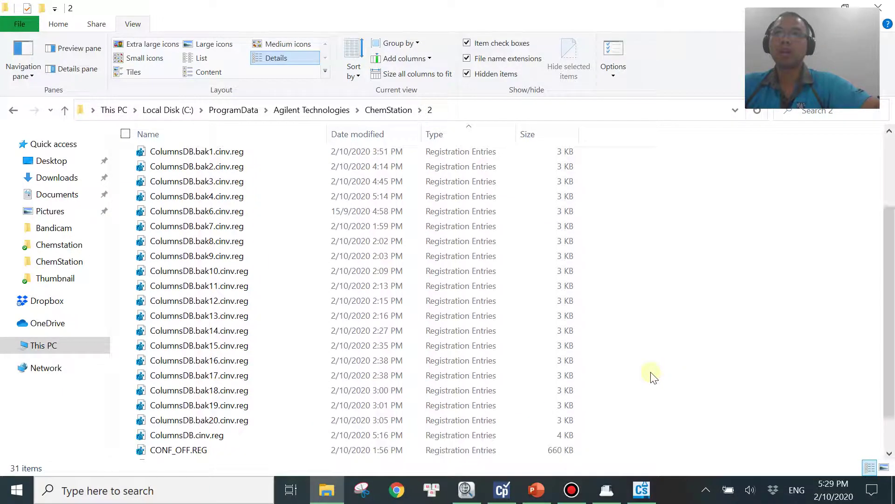
pyautogui.scroll(-4, 653, 376)
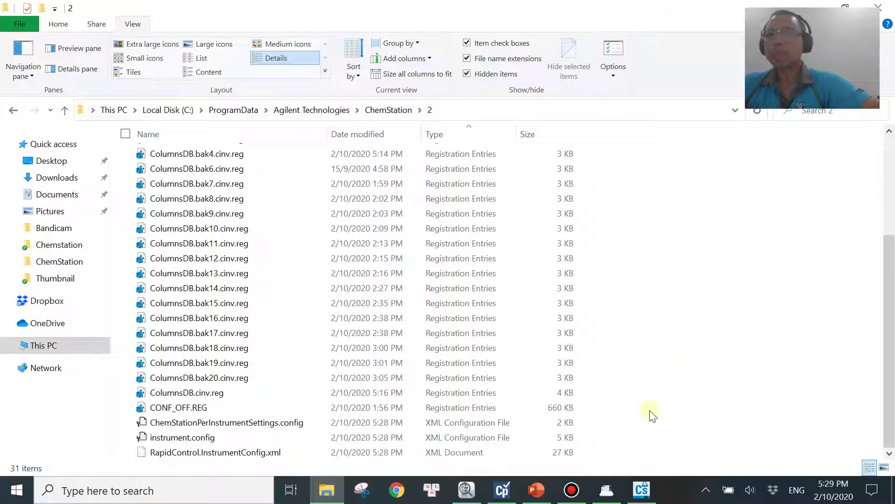
# Check the online ChemStation view, recheck the folder listing, then bring Parts Finder forward.
pyautogui.click(642, 490)
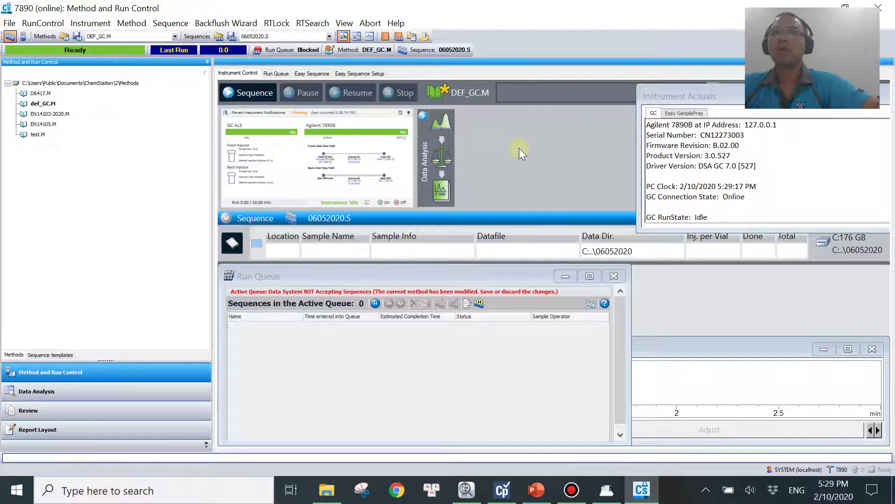
pyautogui.click(326, 495)
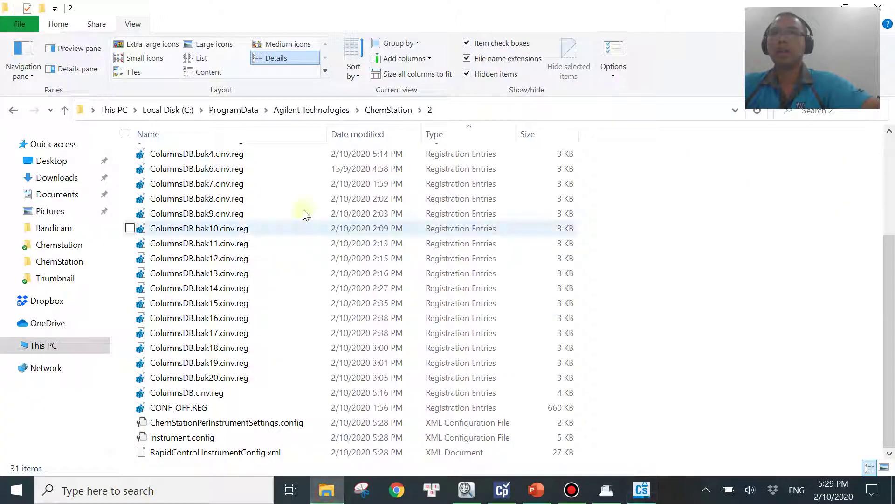
pyautogui.scroll(4, 299, 196)
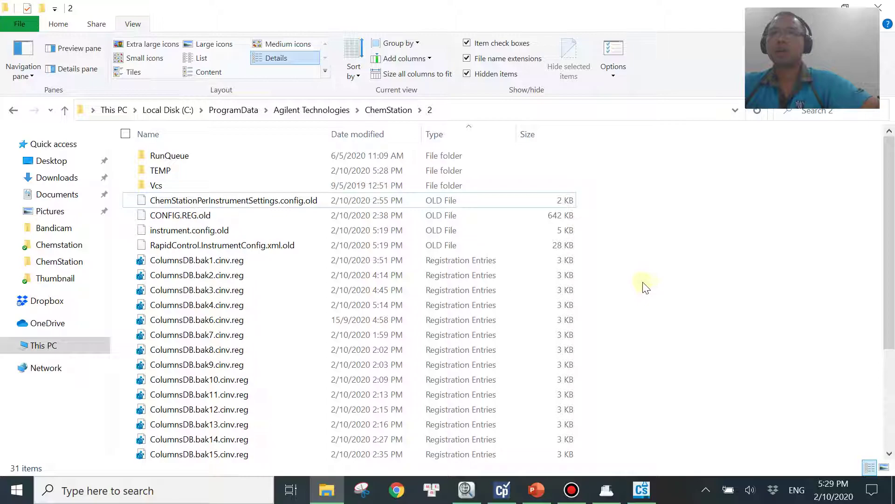
pyautogui.scroll(-4, 644, 287)
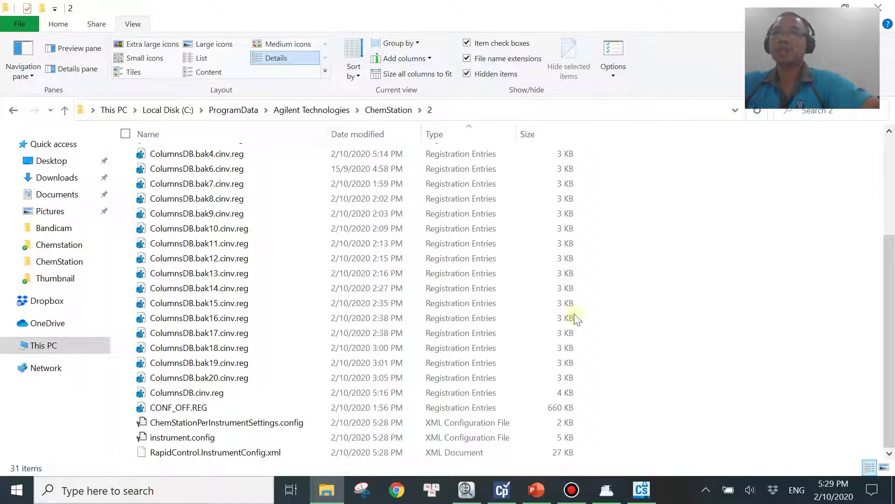
pyautogui.click(467, 490)
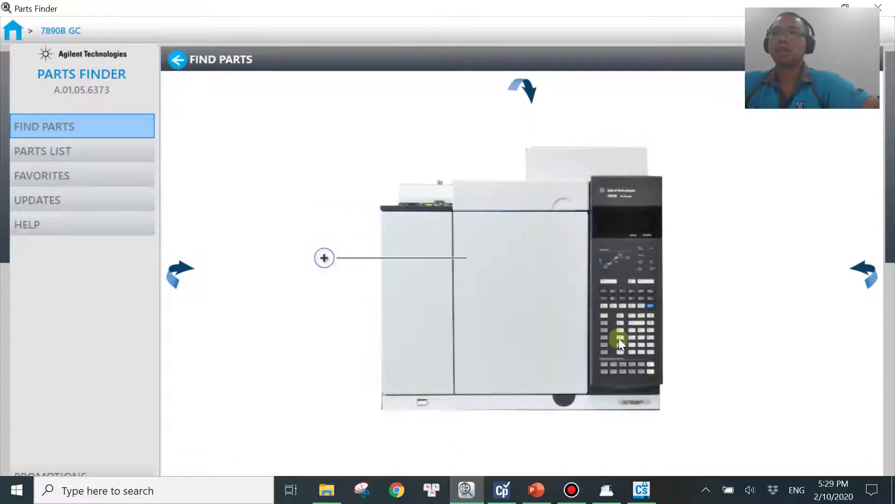